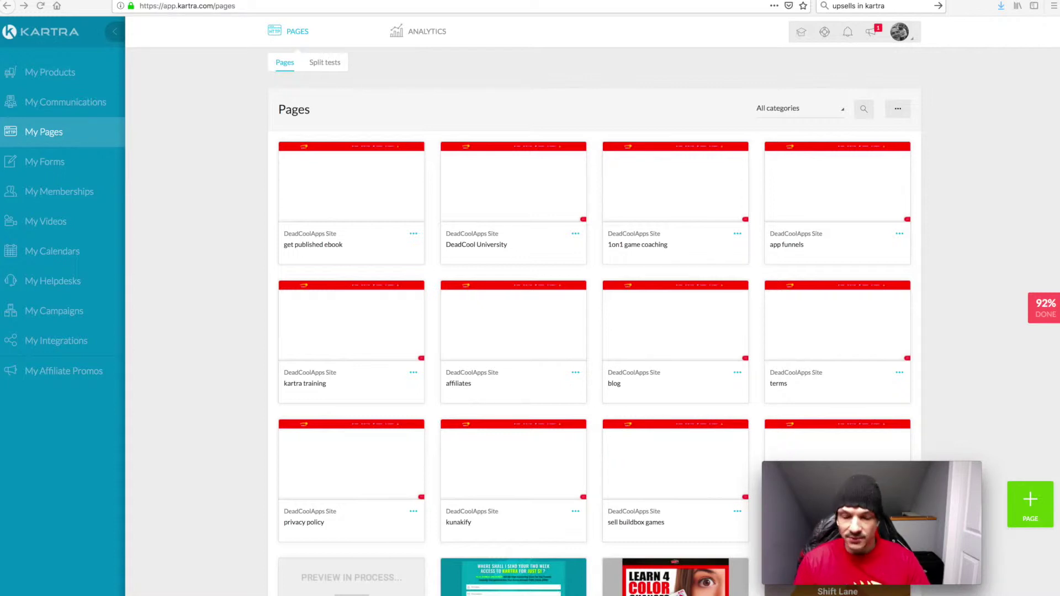
Switch from the Kartra pages list to the MAGIC-FUNNEL.ai diagram in Adobe Illustrator
key("super+Tab")
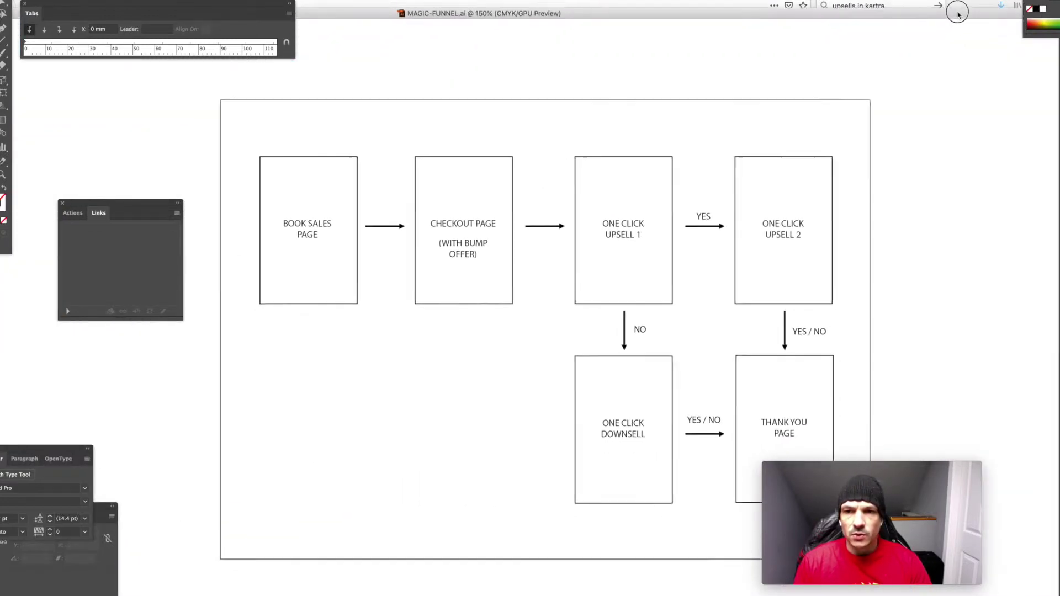
Bring the MAGIC-FUNNEL.ai window to the front, then move it aside to reveal Kartra's pages
left_click_drag(958, 15, 905, 22)
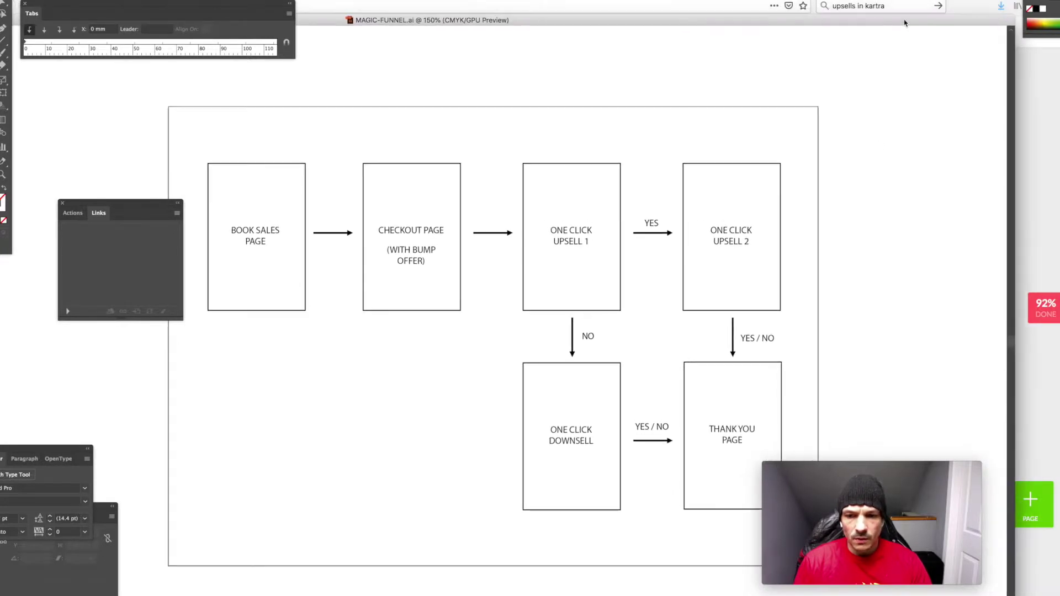
left_click_drag(824, 470, 834, 476)
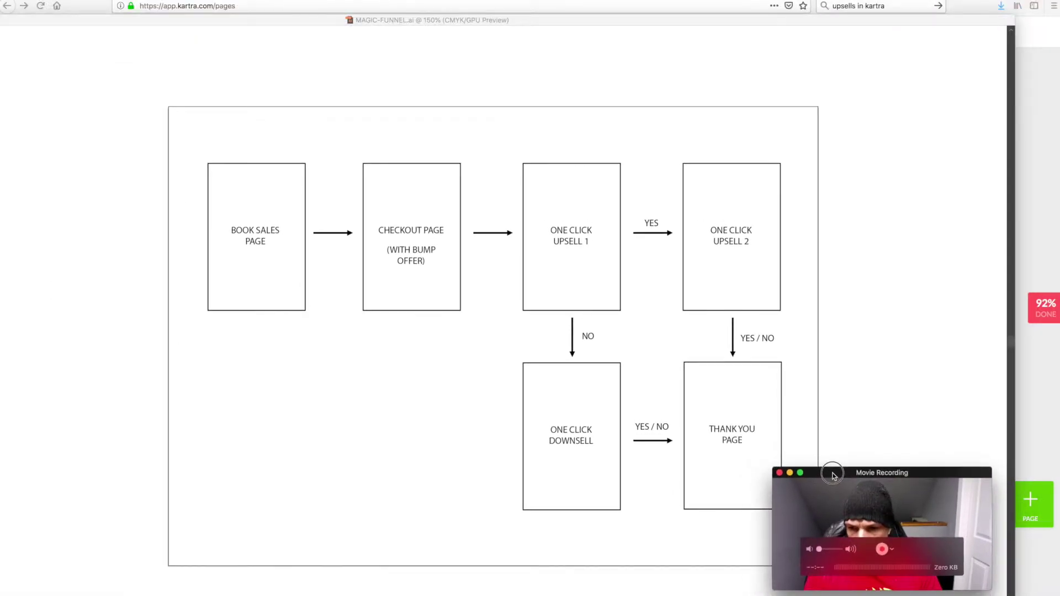
left_click(817, 24)
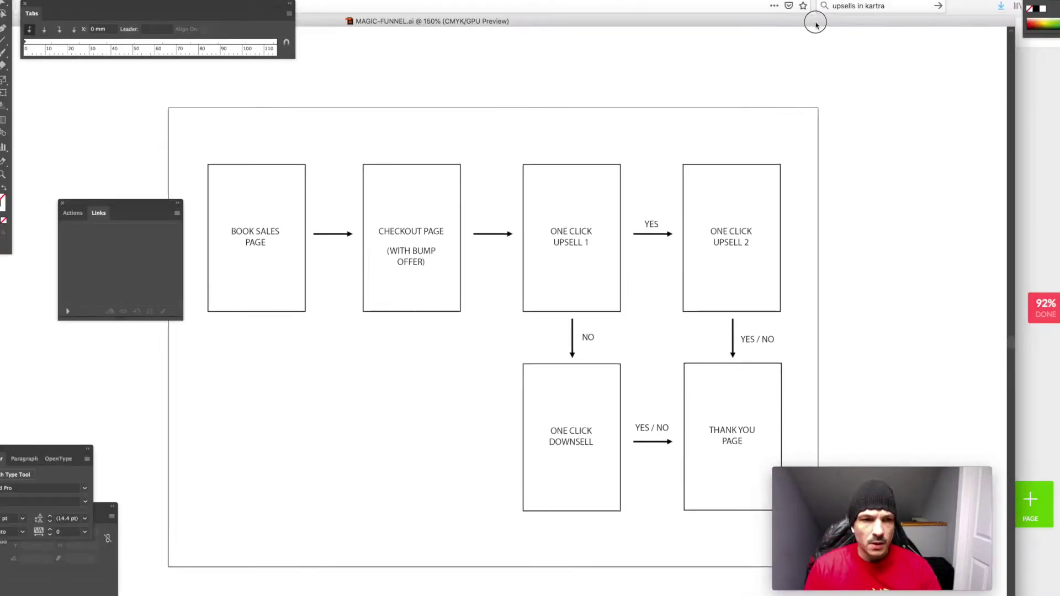
left_click_drag(817, 24, 818, 24)
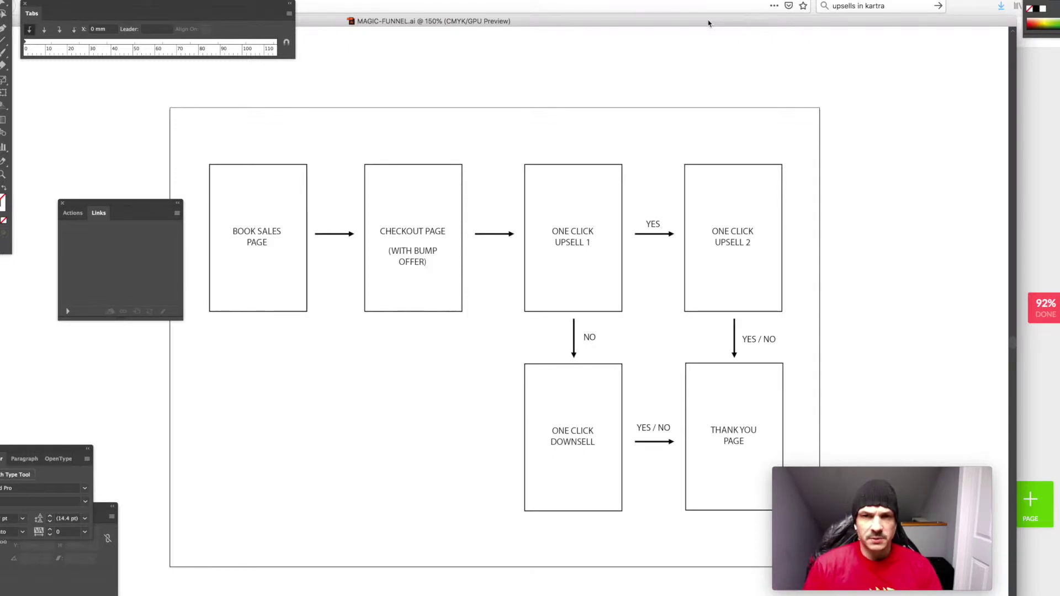
left_click_drag(709, 23, 413, 479)
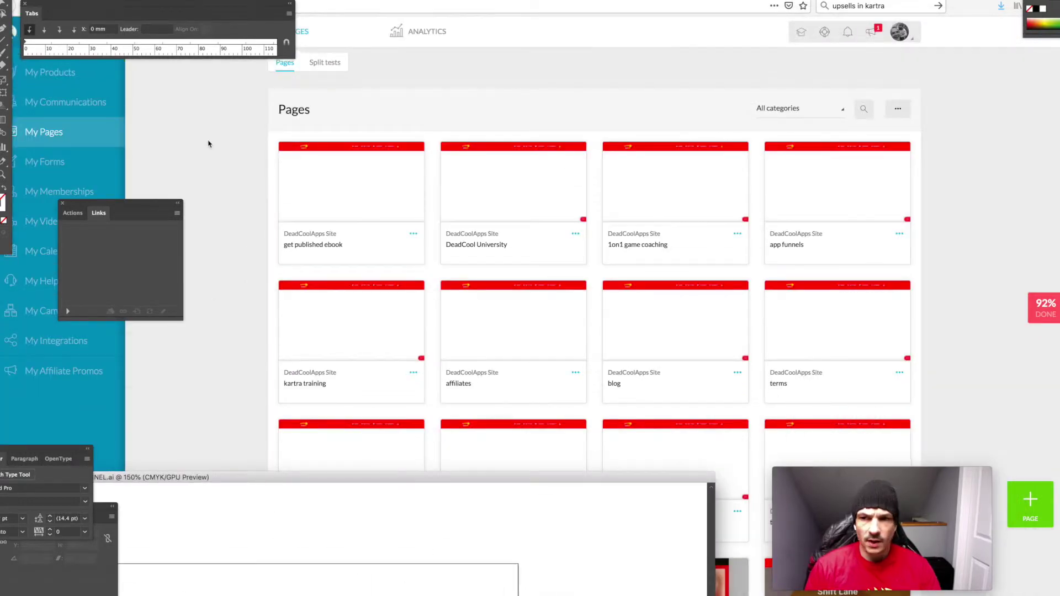
Search the Kartra pages dashboard for 'Ebook funnel'
left_click(252, 112)
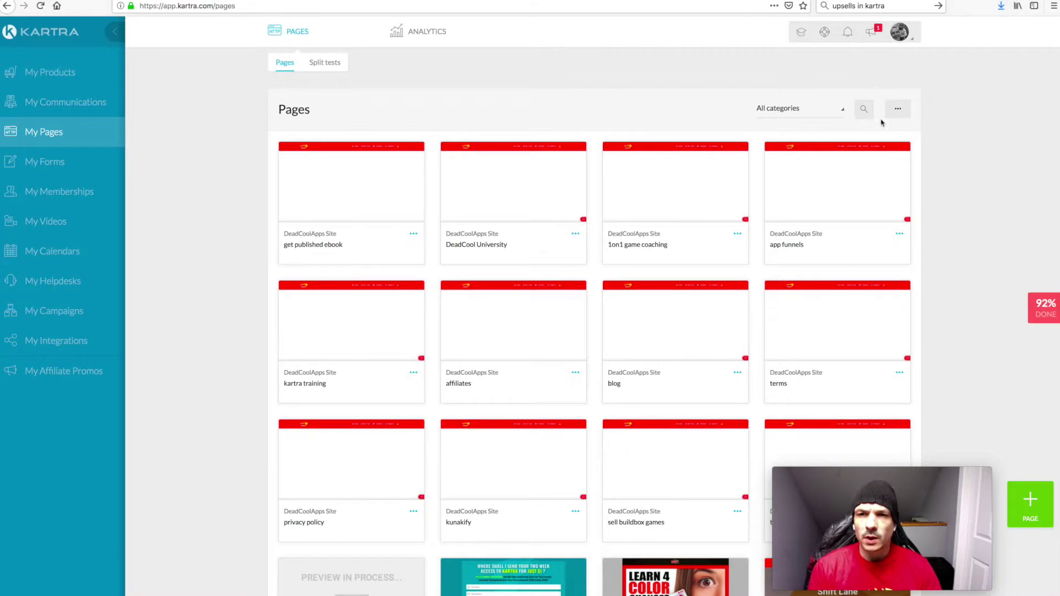
left_click(864, 109)
type("Ebook funnel")
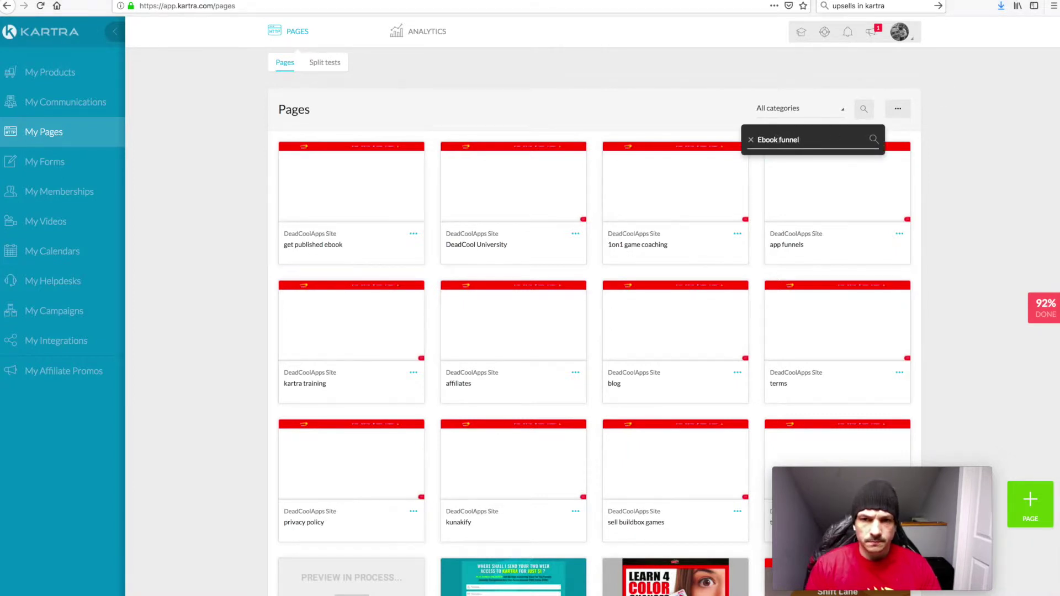
key("Return")
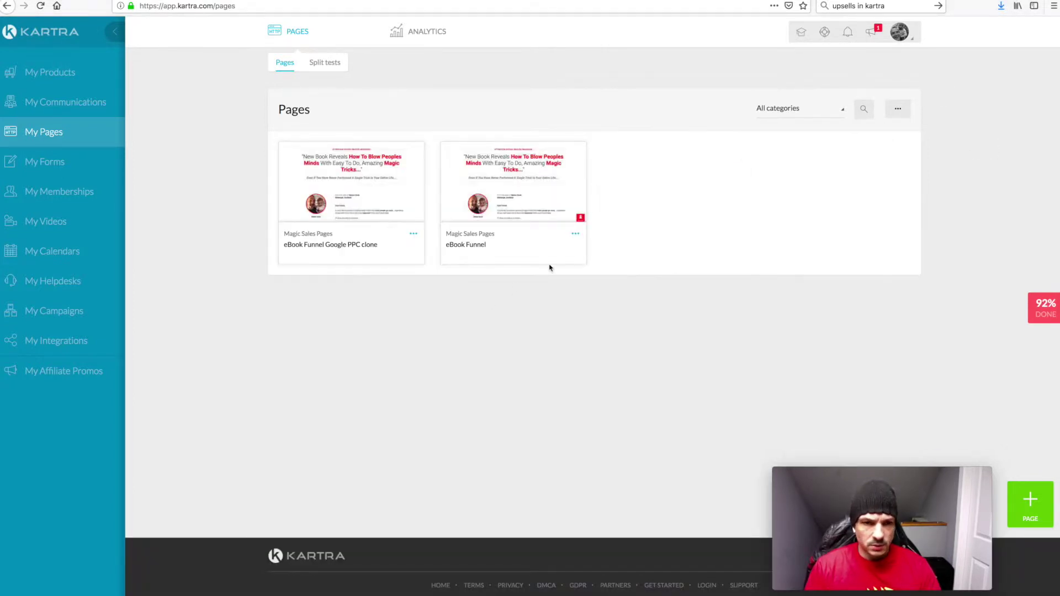
Show the eBook Funnel page's direct link and select the URL for copying
left_click(575, 234)
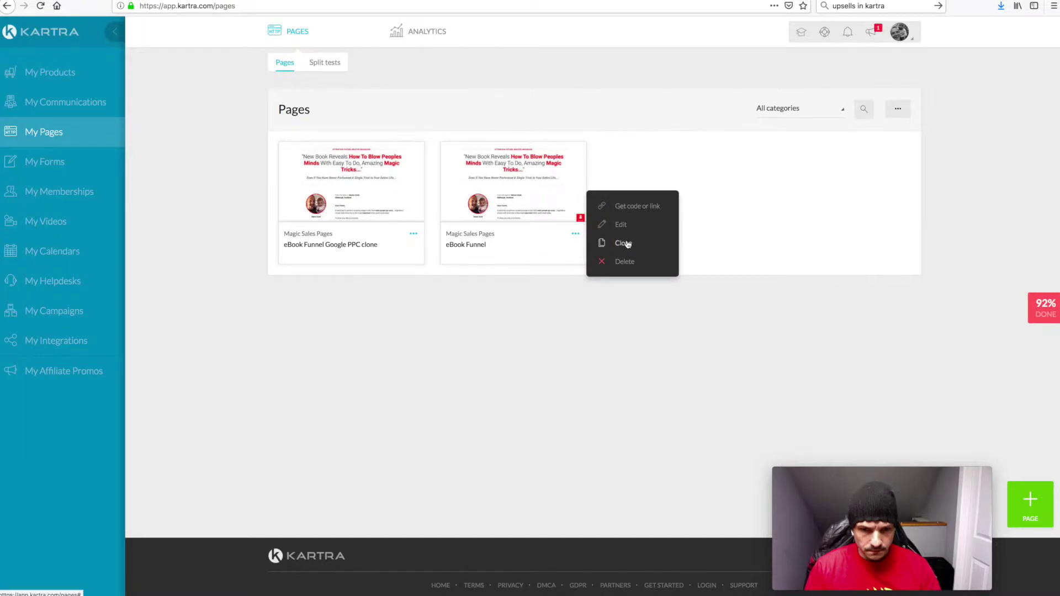
left_click(626, 208)
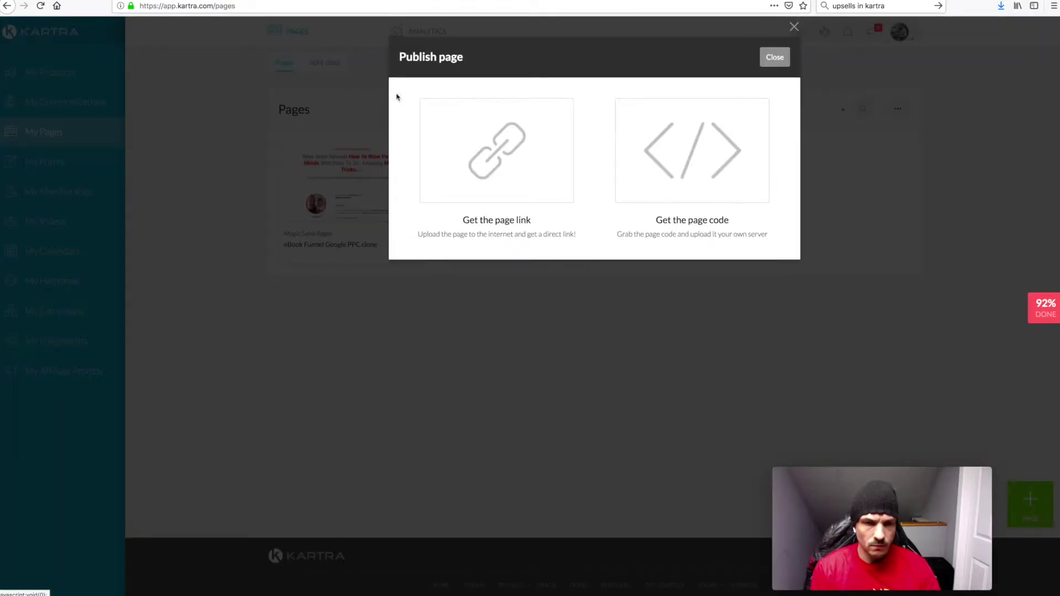
left_click(525, 175)
left_click_drag(534, 301, 359, 300)
key("ctrl+c")
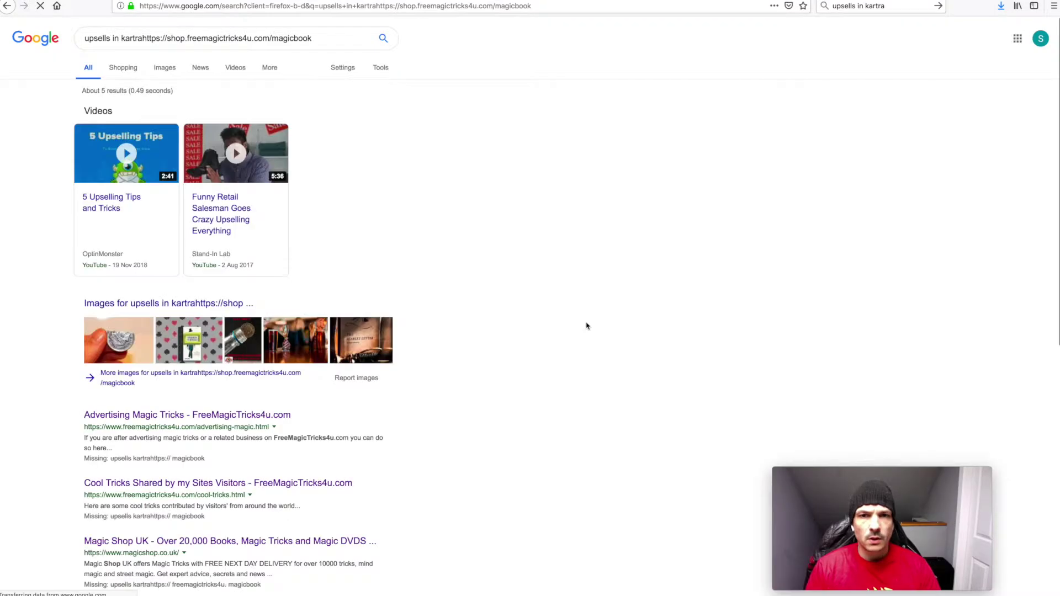
Load the magicbook sales page from the copied link in the address bar
left_click(232, 7)
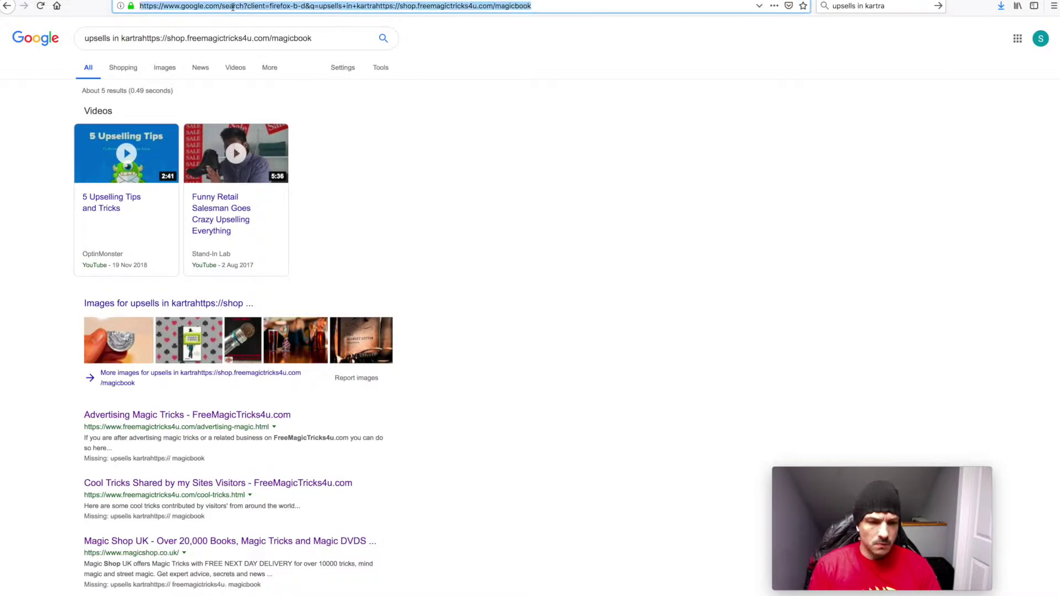
key("ctrl+v")
key("Return")
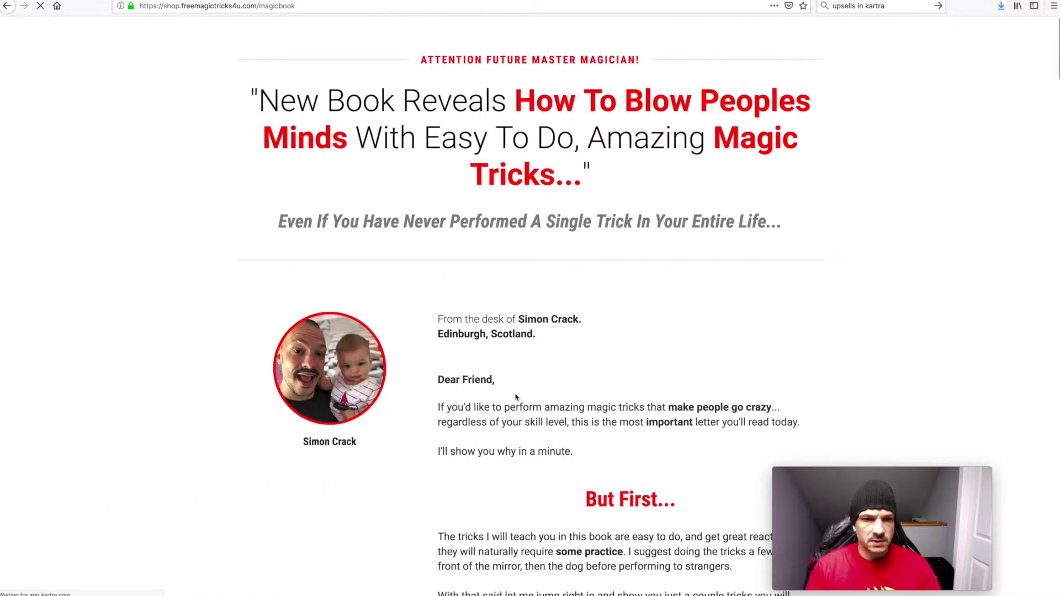
Scroll the sales page and continue via SEND ME THE BOOK to the USD 5.67 checkout
scroll(516, 398, "down", 5)
scroll(516, 398, "down", 3)
scroll(516, 398, "up", 3)
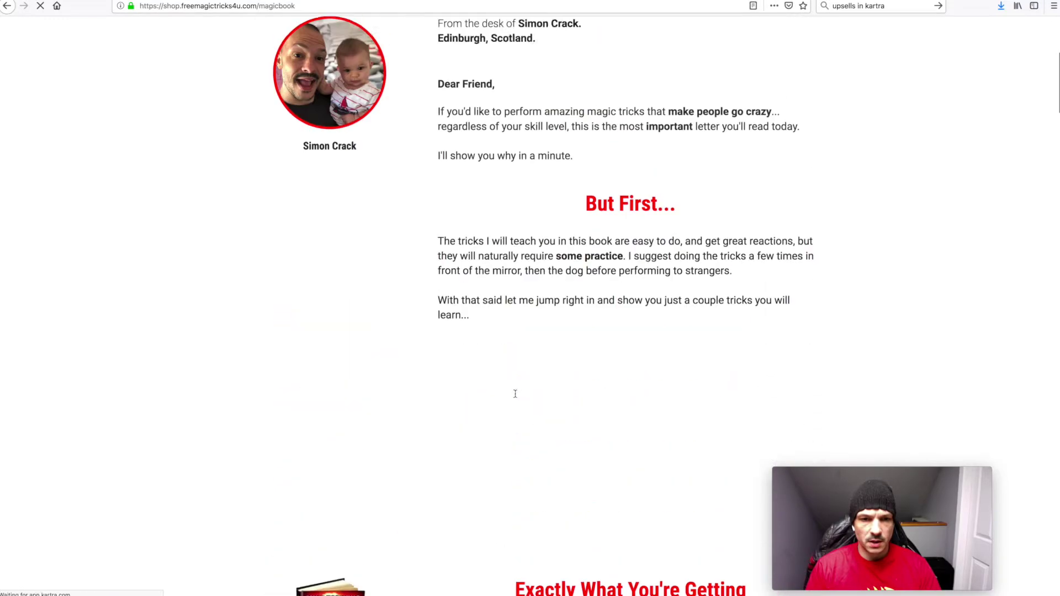
scroll(516, 398, "down", 6)
scroll(515, 397, "down", 4)
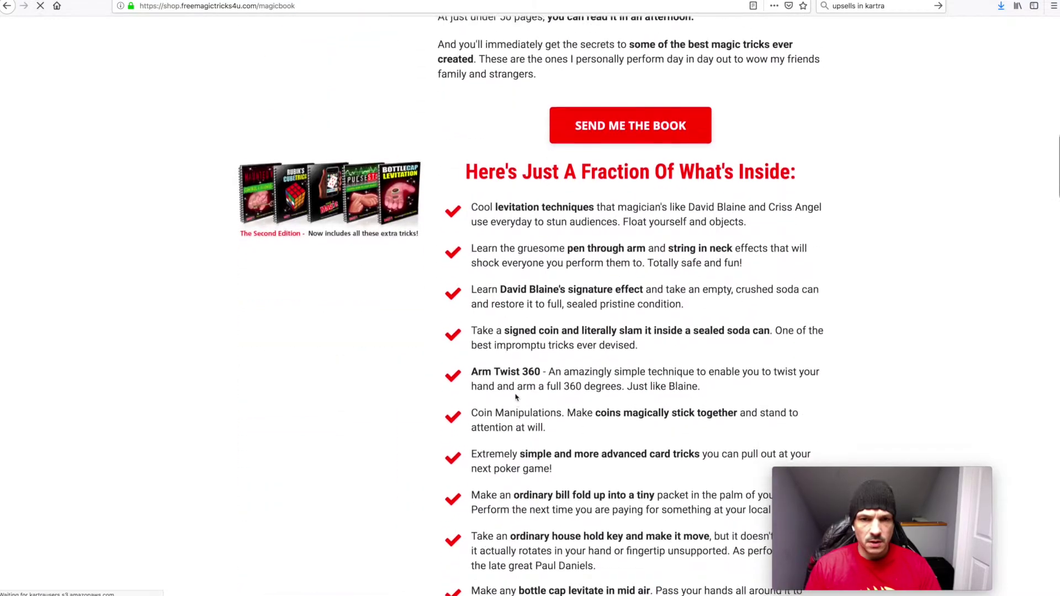
scroll(516, 397, "up", 2)
scroll(516, 394, "up", 3)
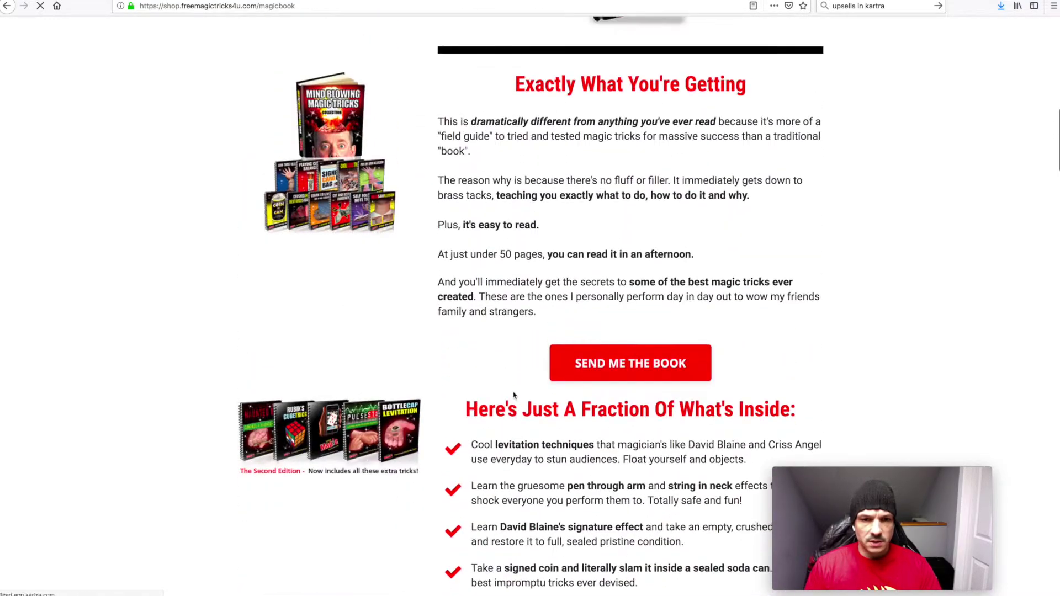
left_click(606, 365)
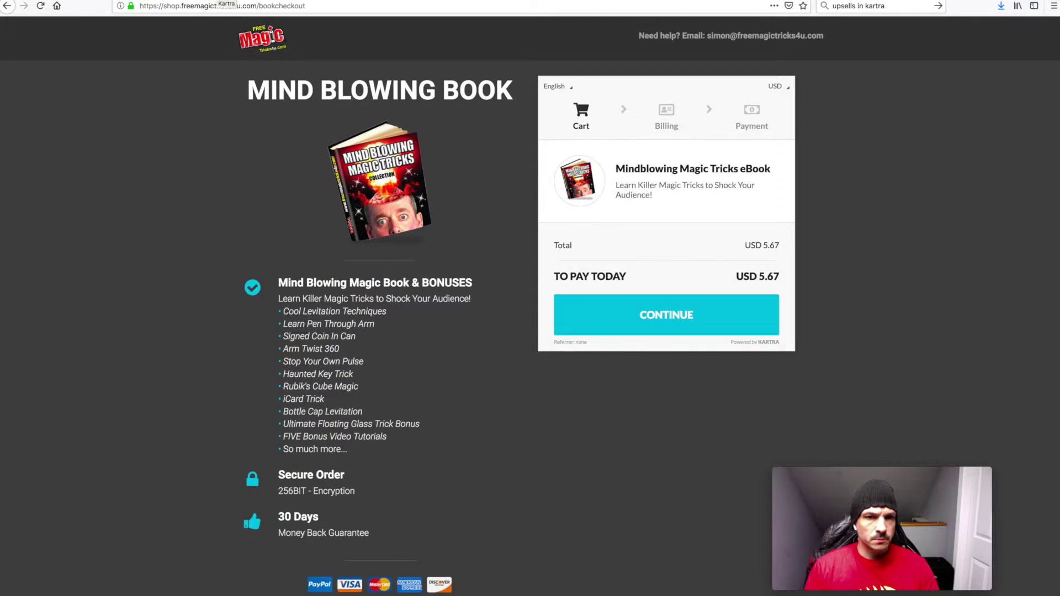
Return to the Kartra tab and close the Publish page dialog
key("ctrl+w")
left_click(774, 57)
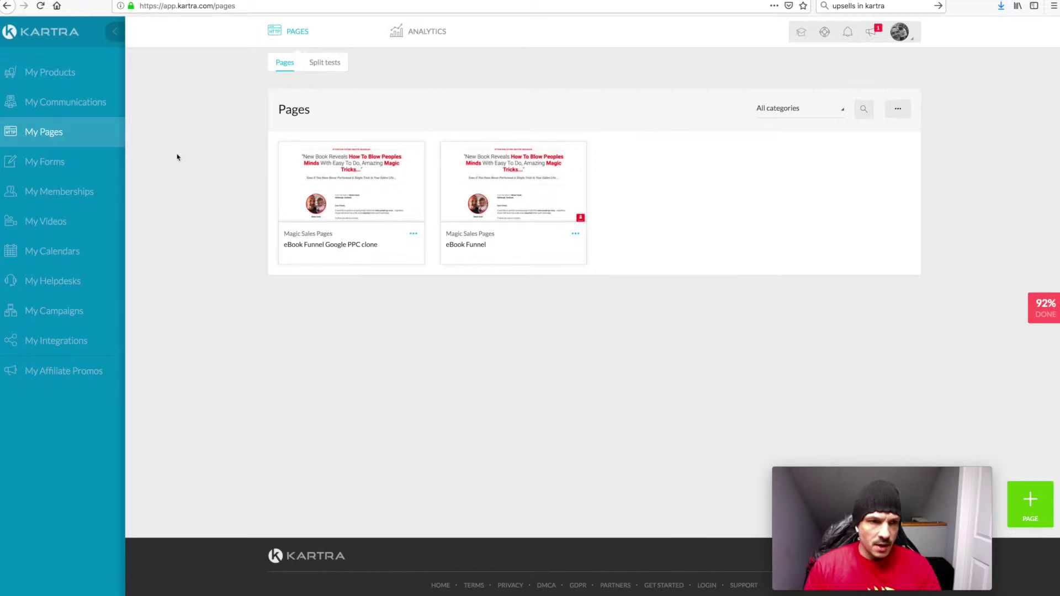
View the products dashboard and the Mindlowing eBook's funnel stats
left_click(124, 84)
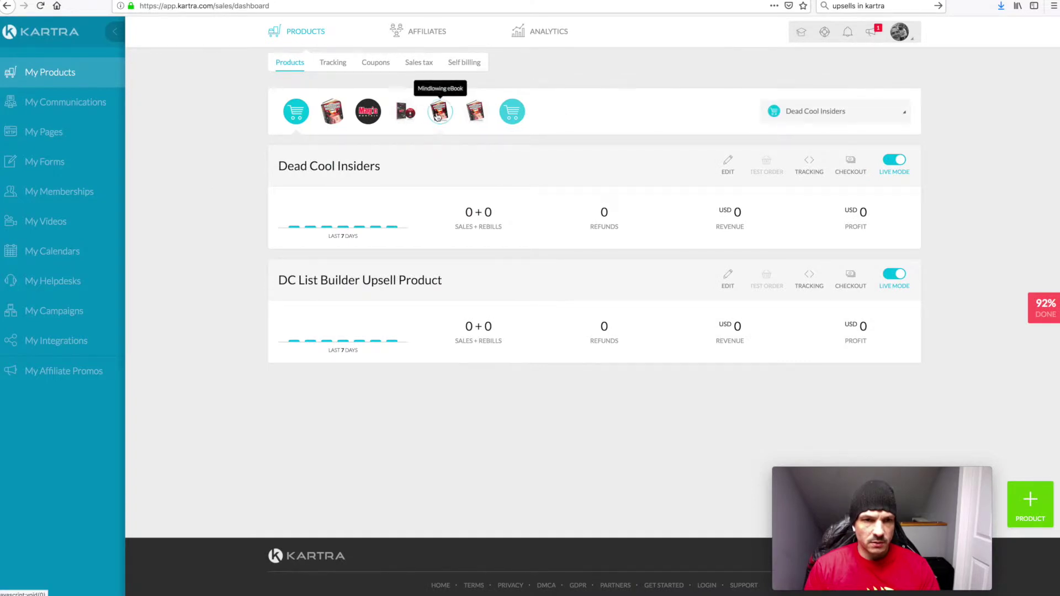
left_click(439, 113)
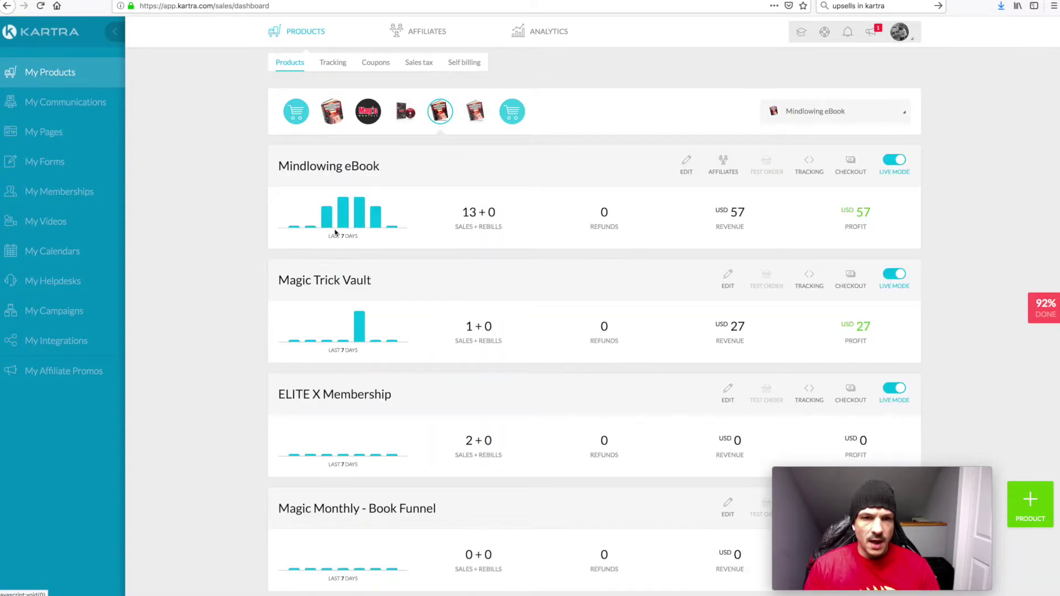
scroll(224, 359, "down", 2)
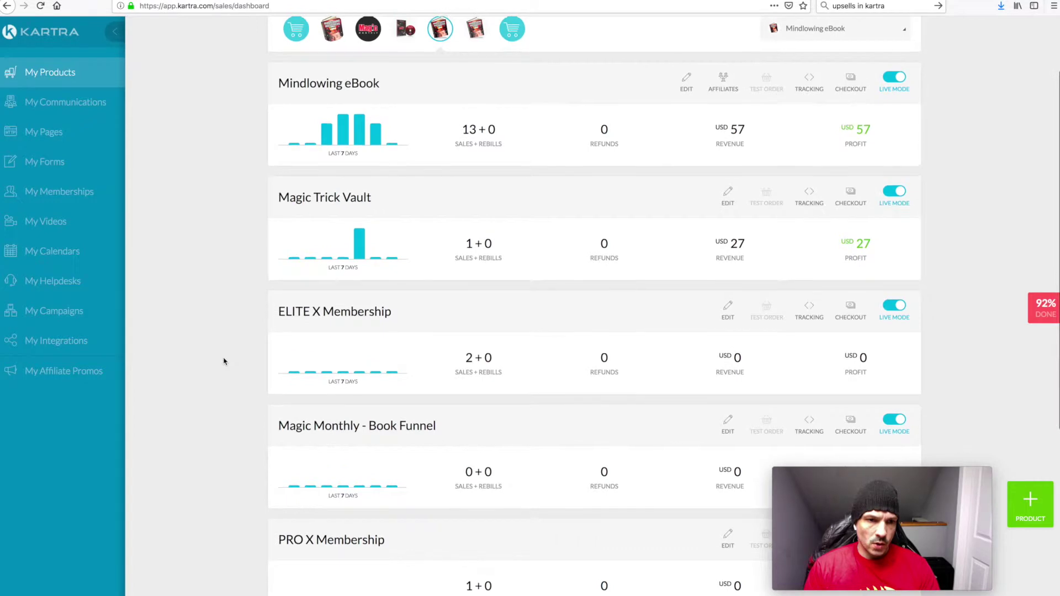
scroll(224, 361, "down", 3)
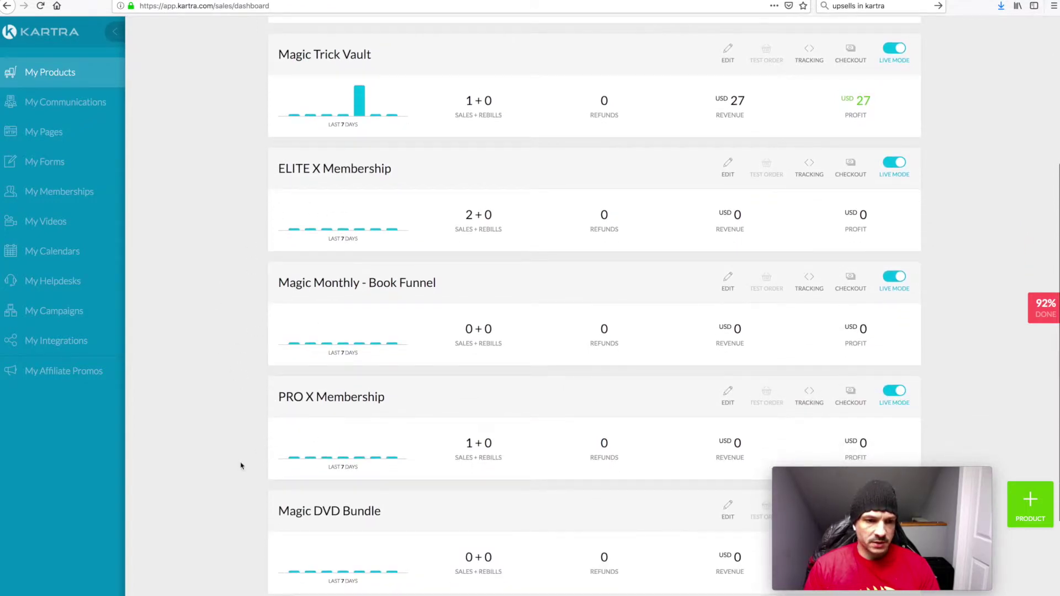
scroll(210, 367, "up", 4)
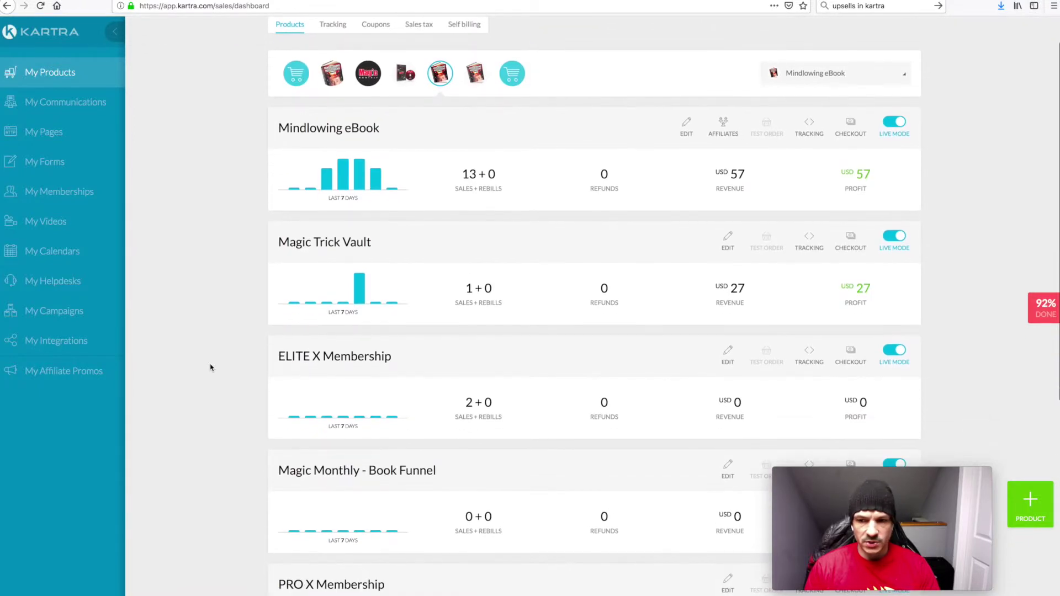
Cancel a new upsell/downsell product and scroll down to ELITE X Membership
left_click(1032, 507)
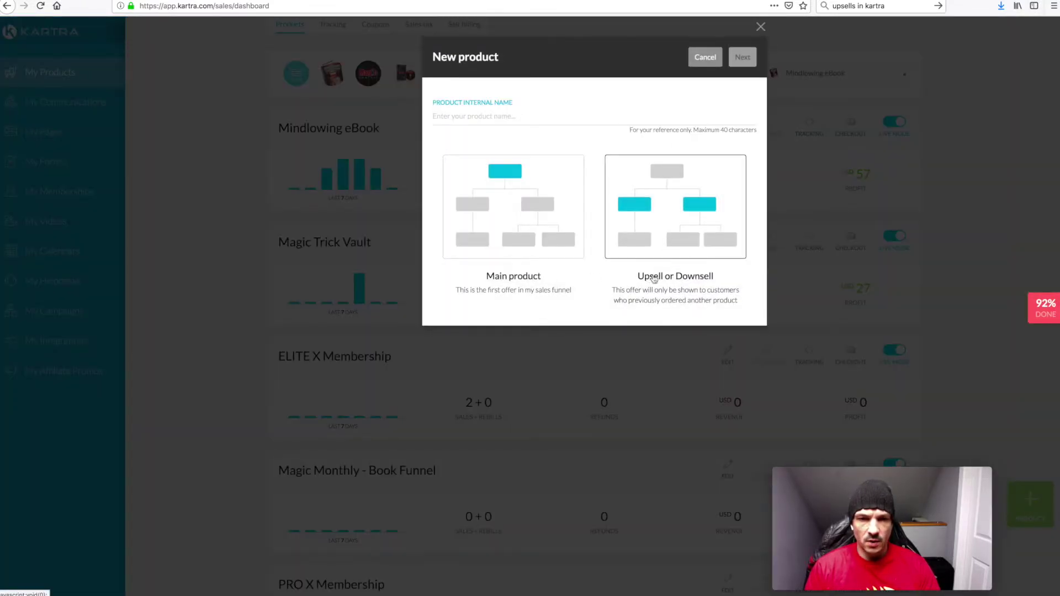
left_click(674, 215)
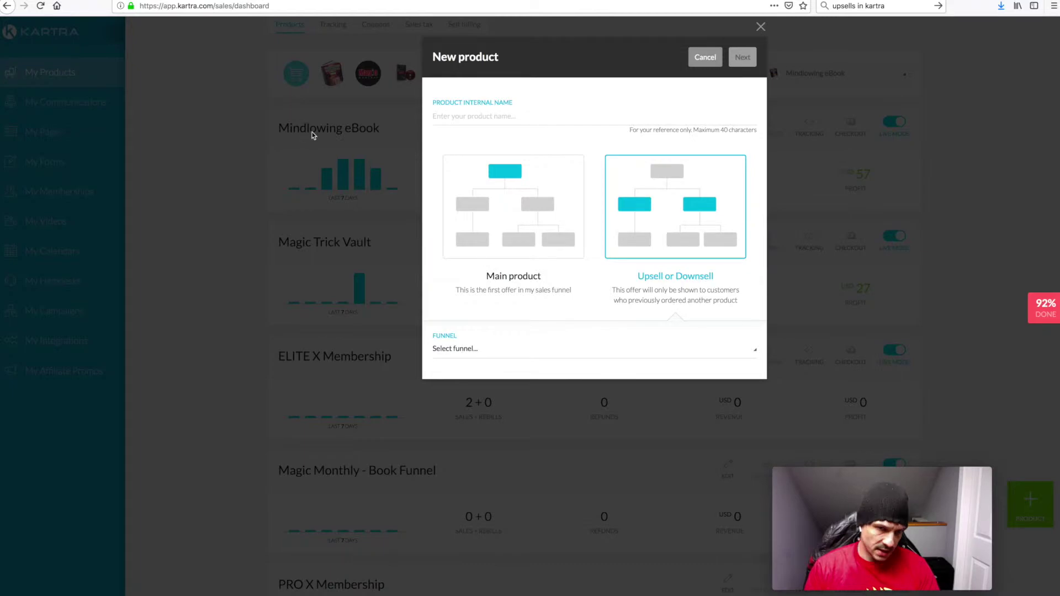
left_click(761, 27)
scroll(223, 342, "down", 2)
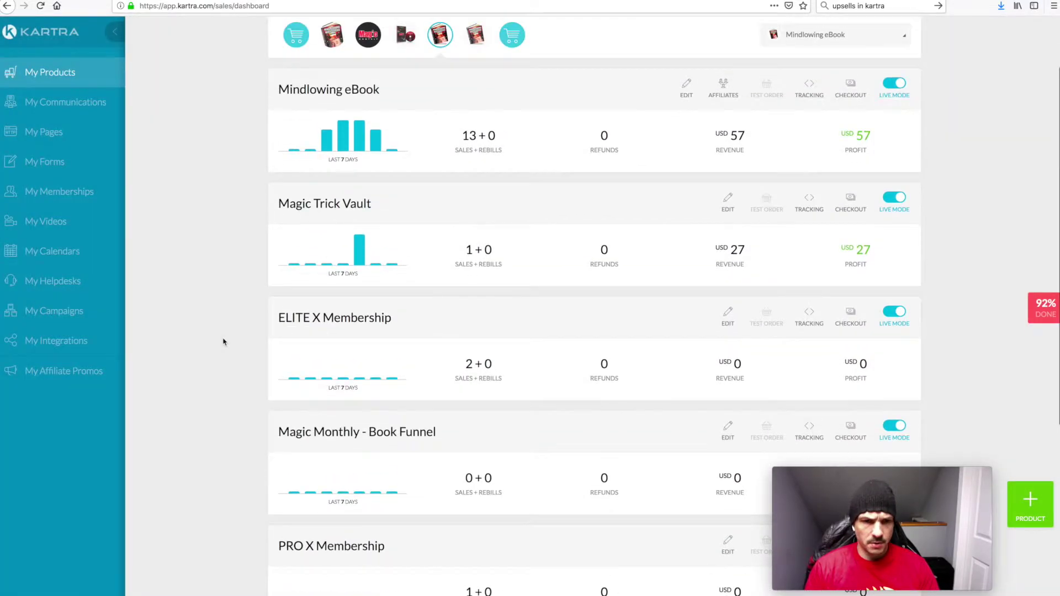
scroll(223, 342, "down", 4)
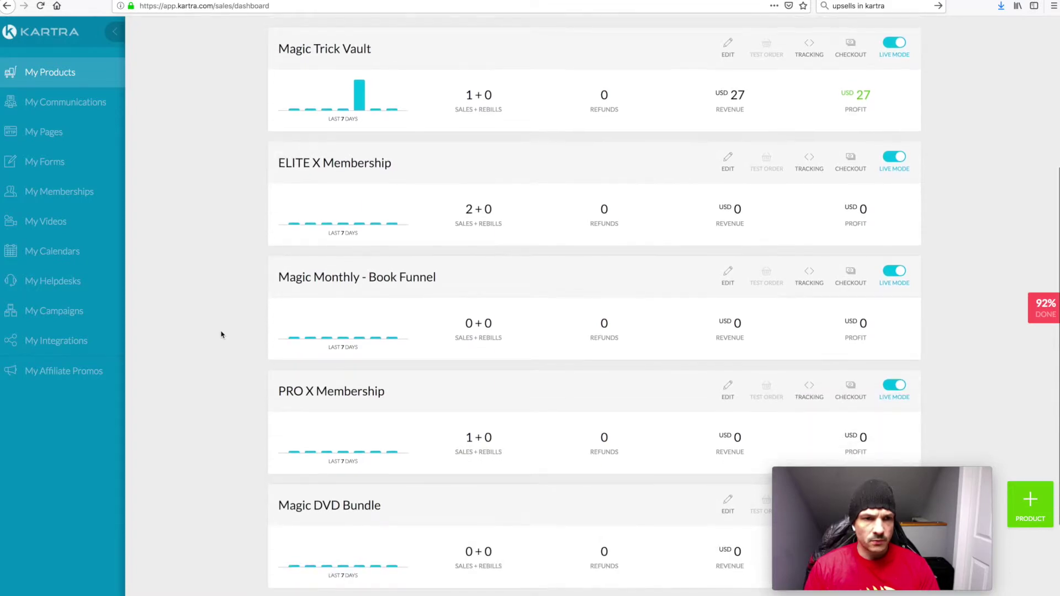
scroll(221, 335, "up", 5)
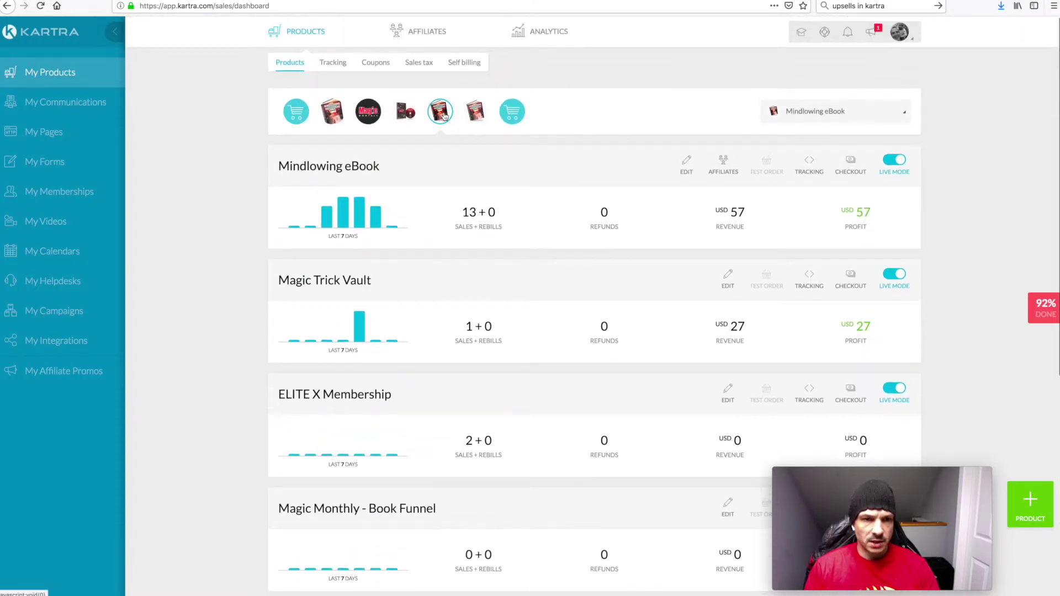
scroll(183, 317, "down", 3)
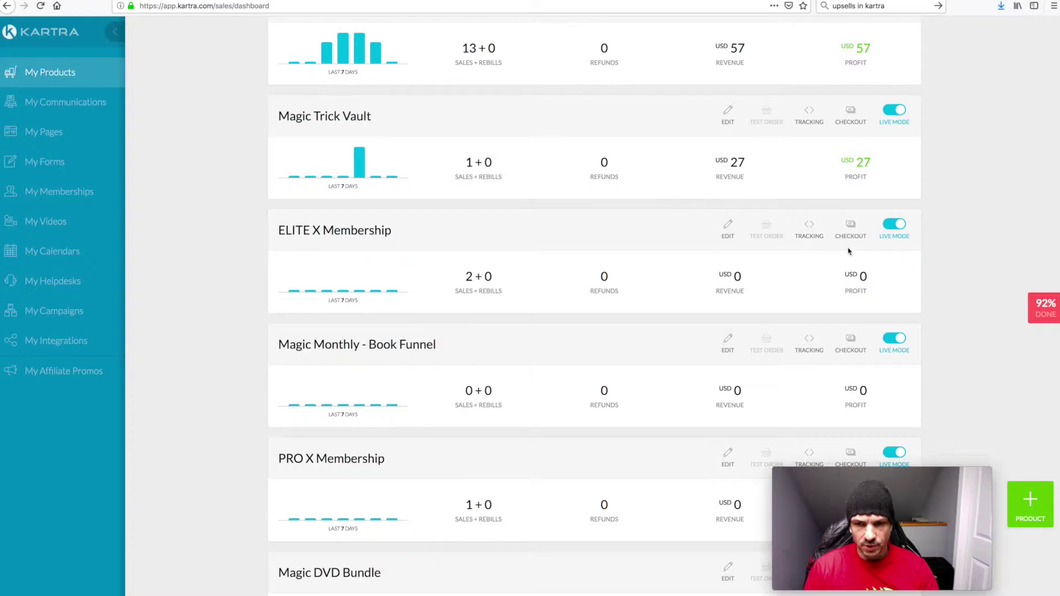
Edit ELITE X Membership, saving Basic Info, Pricing and Contents unchanged to reach Checkout
left_click(724, 237)
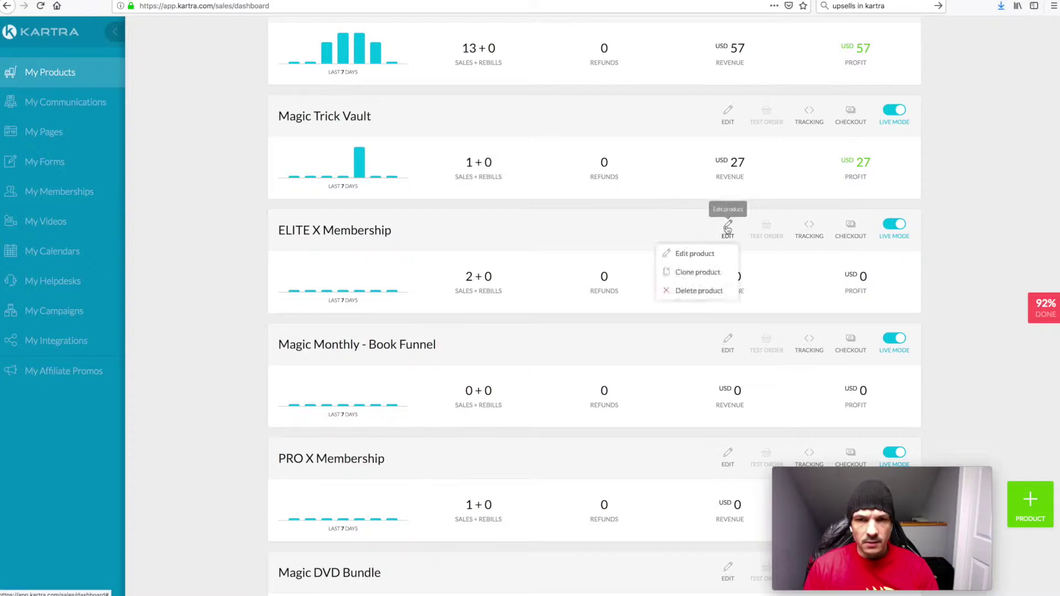
left_click(698, 257)
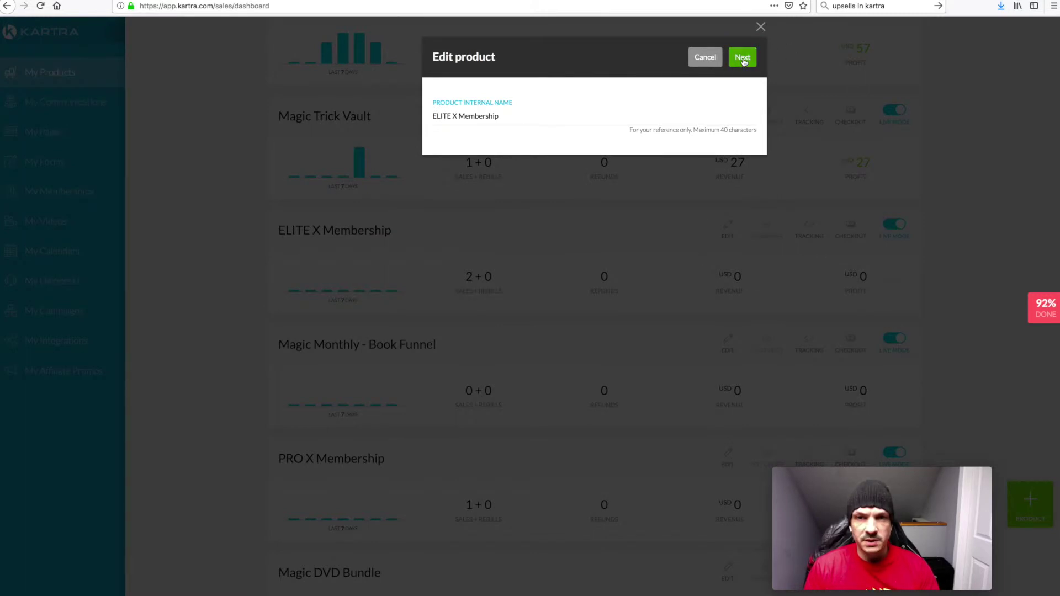
left_click(742, 57)
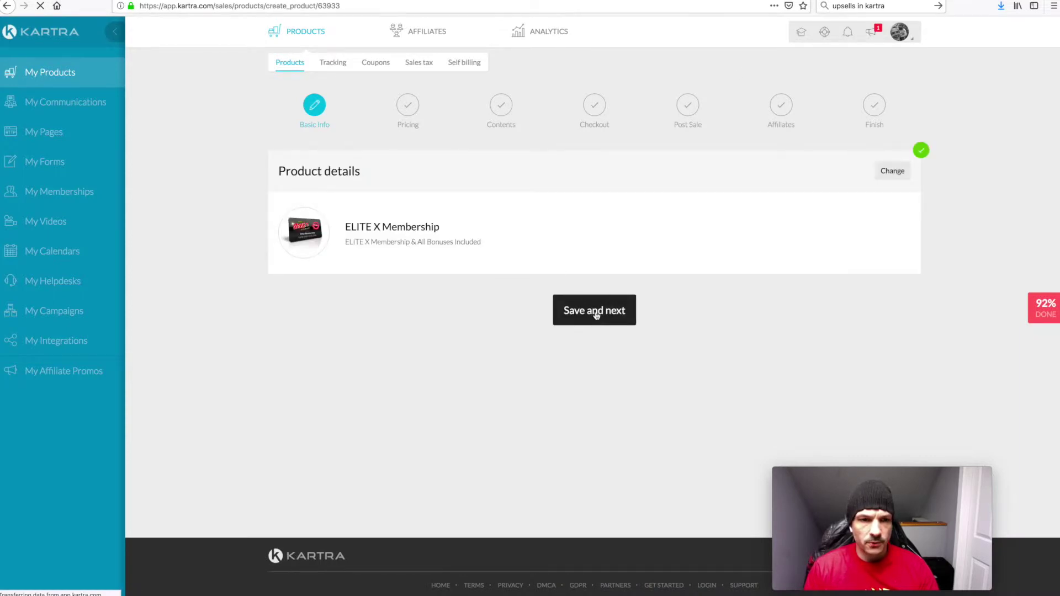
left_click(596, 312)
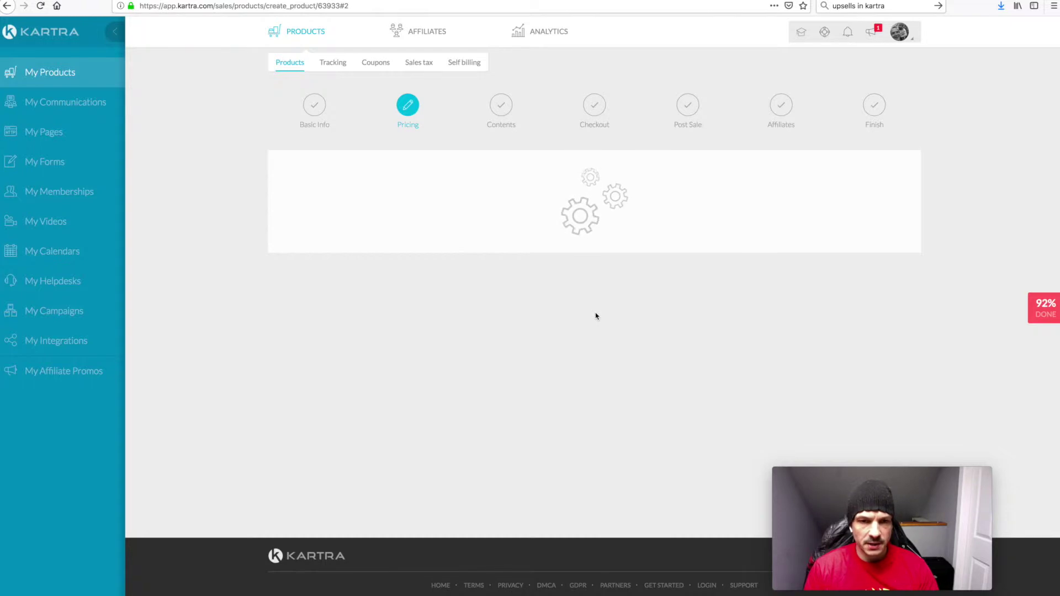
scroll(597, 330, "down", 3)
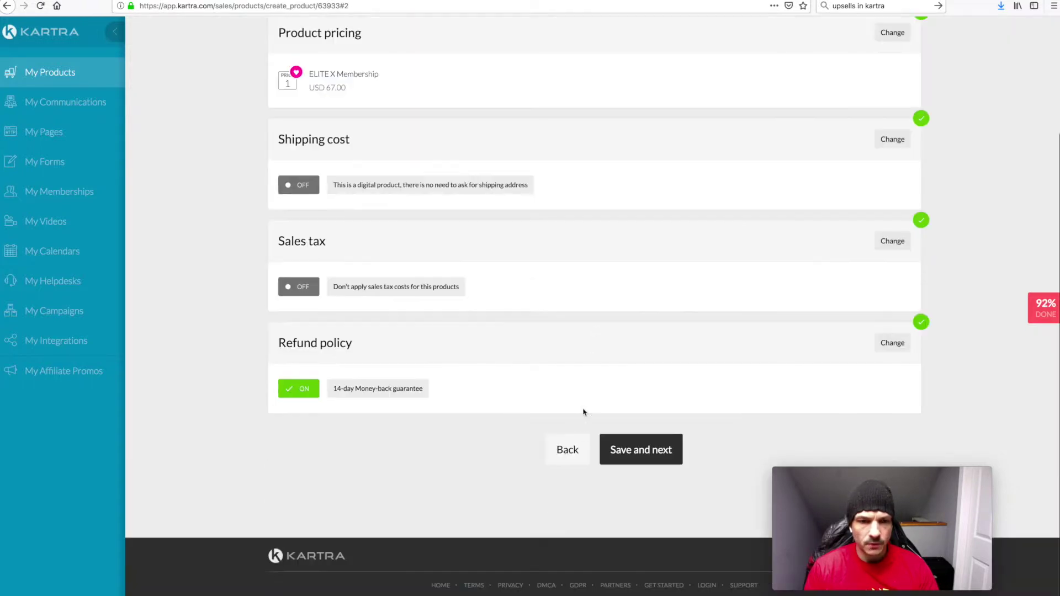
left_click(633, 448)
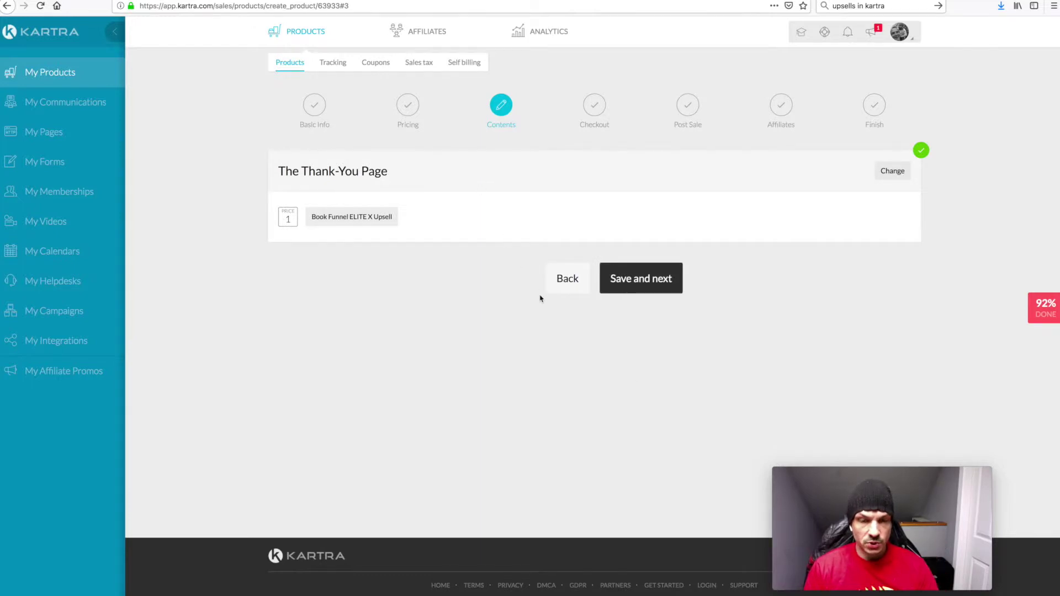
left_click(630, 286)
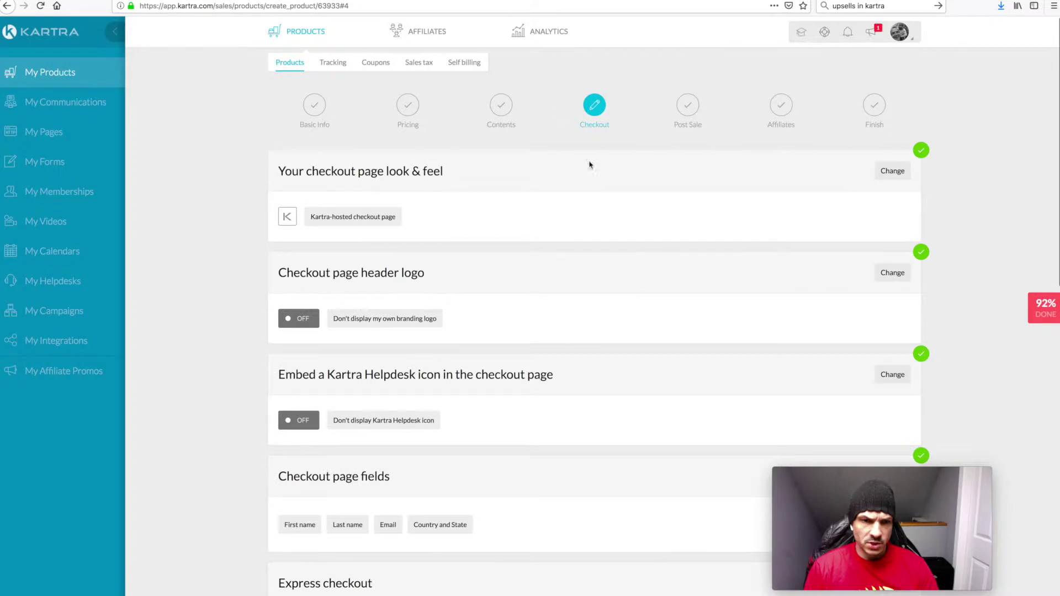
Save ELITE X Membership's express checkout as 'Yes, activate straight-through payments'
scroll(648, 280, "down", 6)
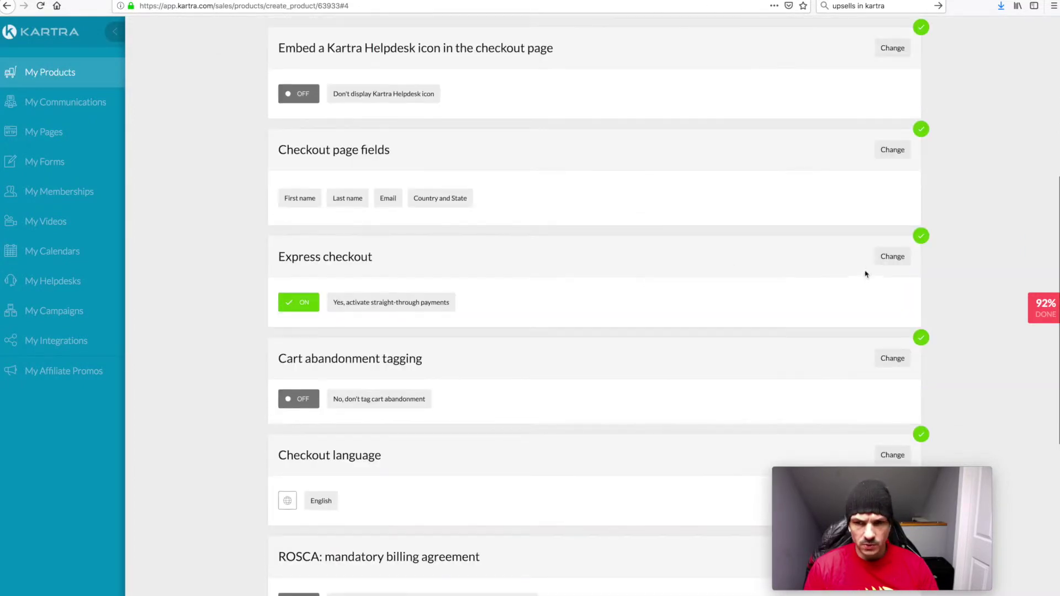
left_click(891, 257)
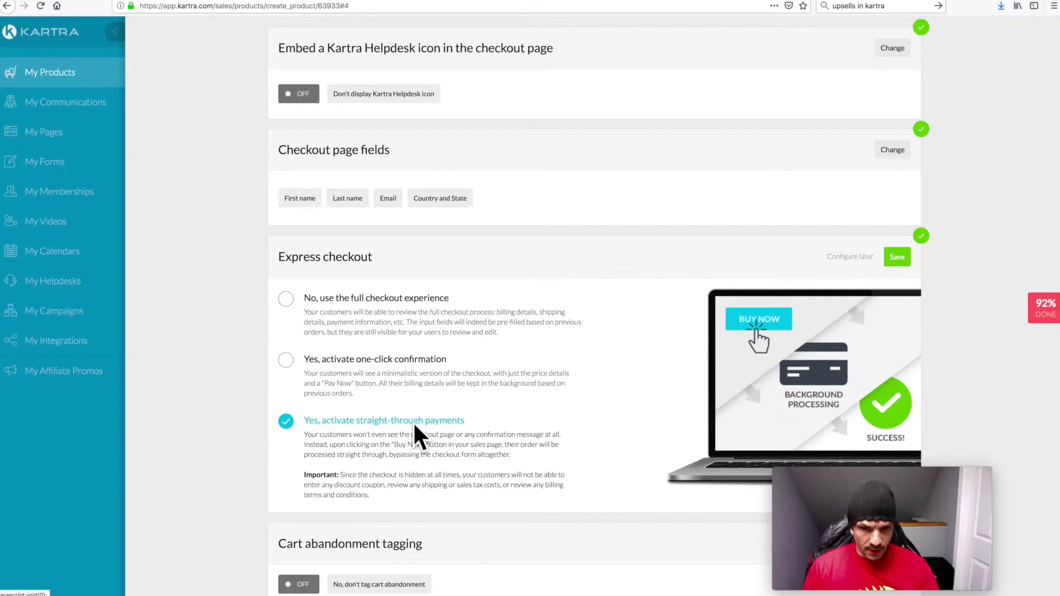
left_click(897, 257)
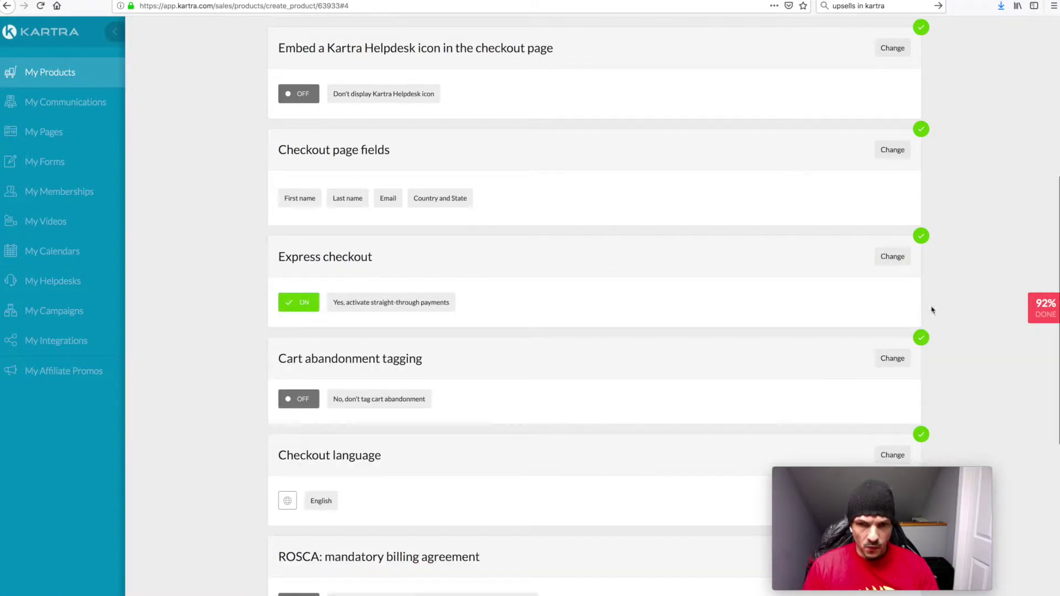
scroll(971, 315, "down", 1)
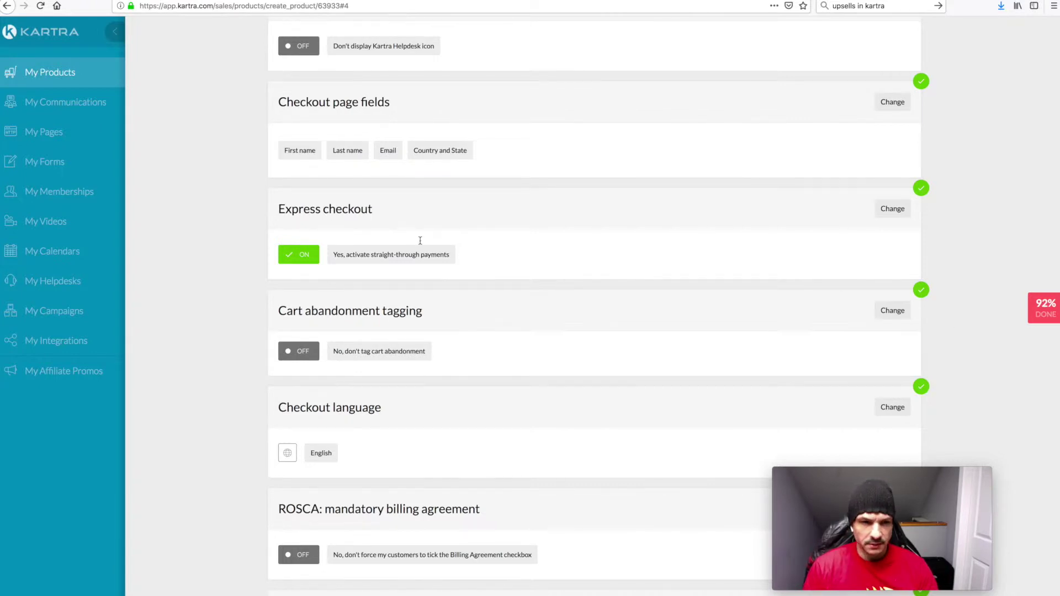
left_click(895, 210)
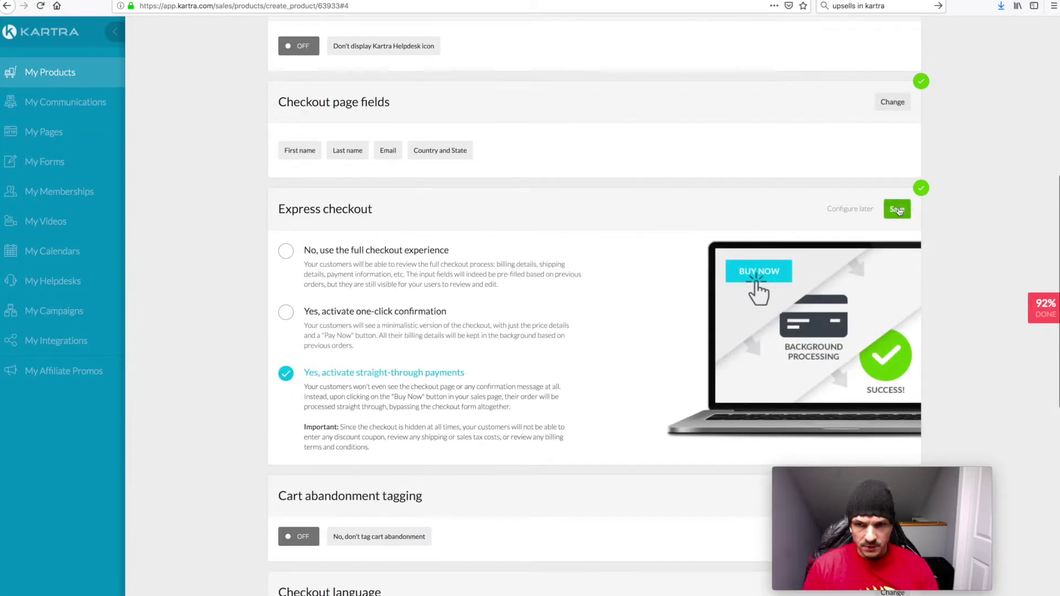
left_click(898, 209)
scroll(953, 245, "down", 6)
scroll(953, 244, "up", 10)
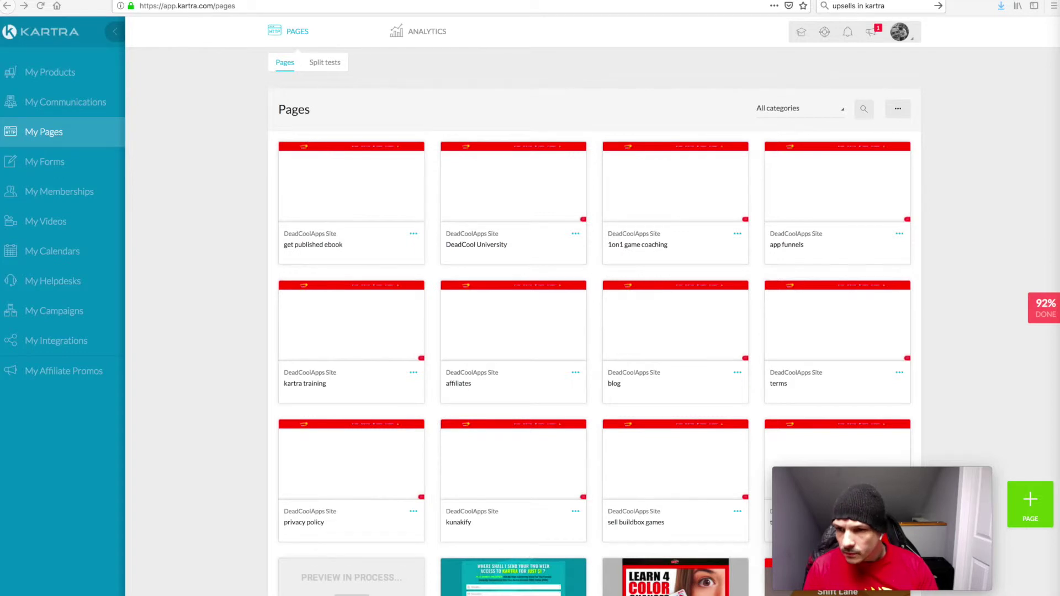
Search My Pages for Book Funnel Magic Monthly Upsell and edit the second result
left_click(865, 108)
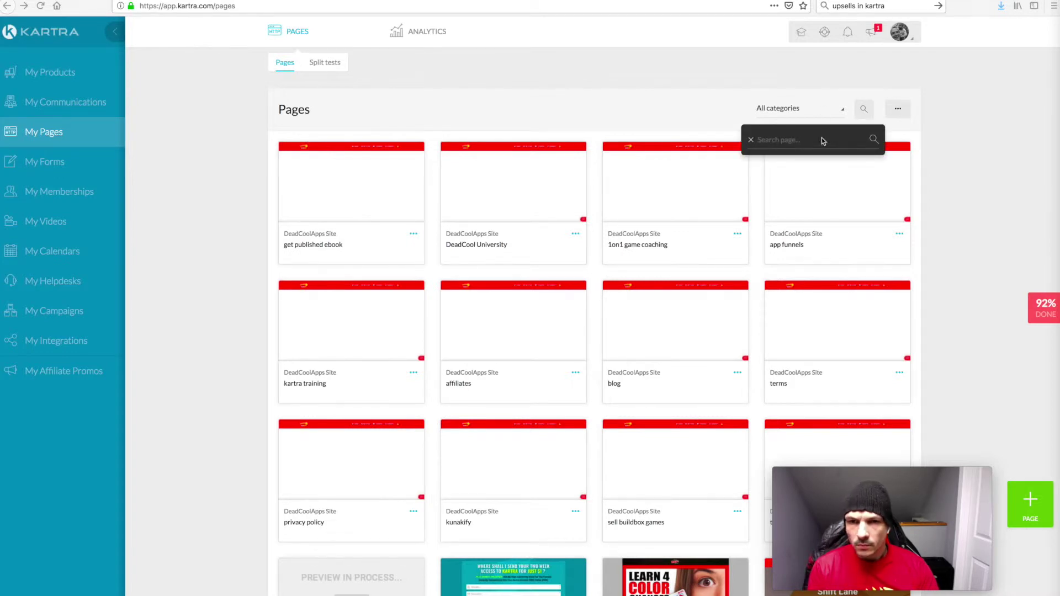
type("Book Funnel Magic Monthly Upsell")
key("Return")
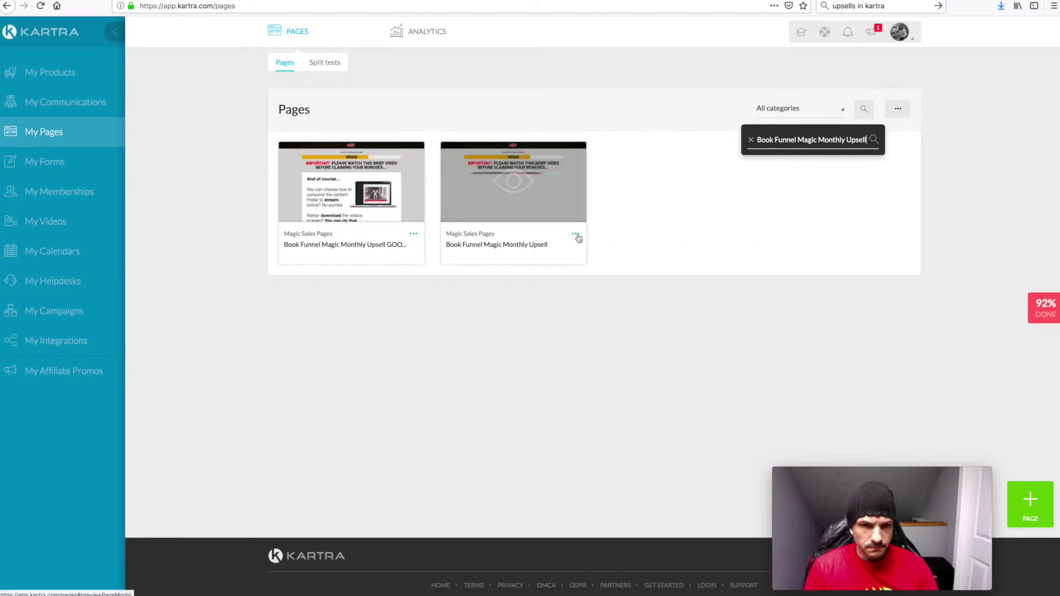
left_click(576, 235)
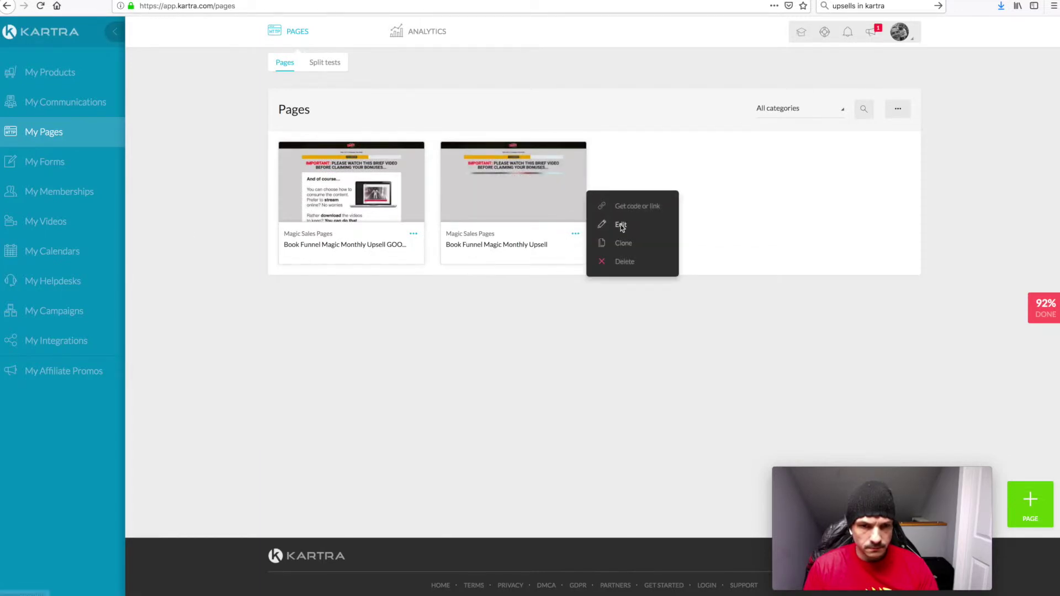
left_click(620, 224)
left_click(685, 58)
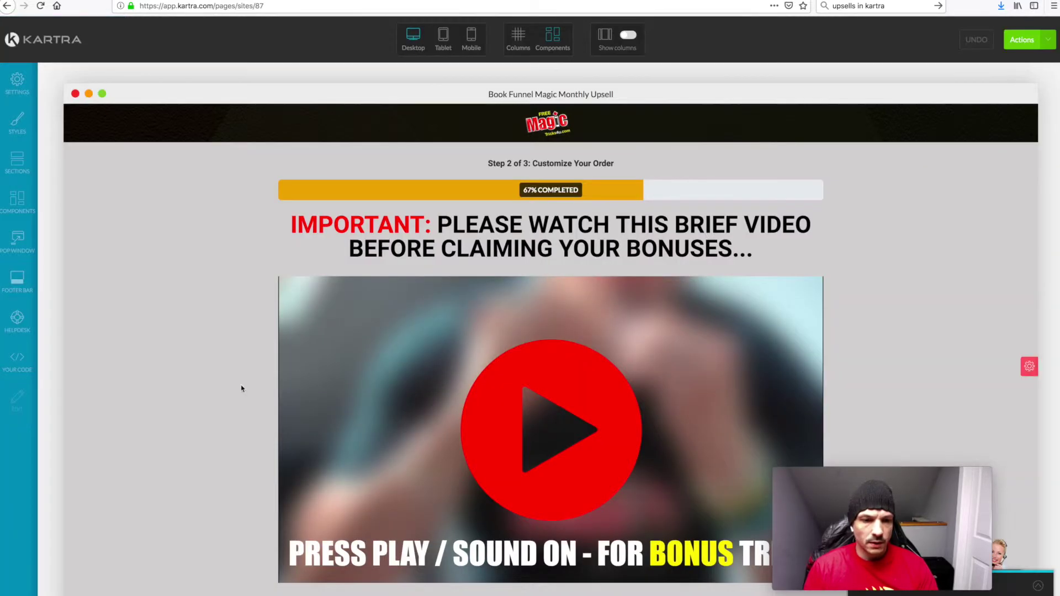
Scroll to the 'YES! I WANT TO JOIN ELITE X MEMBERSHIP' button and open its style settings
scroll(240, 387, "down", 5)
scroll(241, 388, "up", 1)
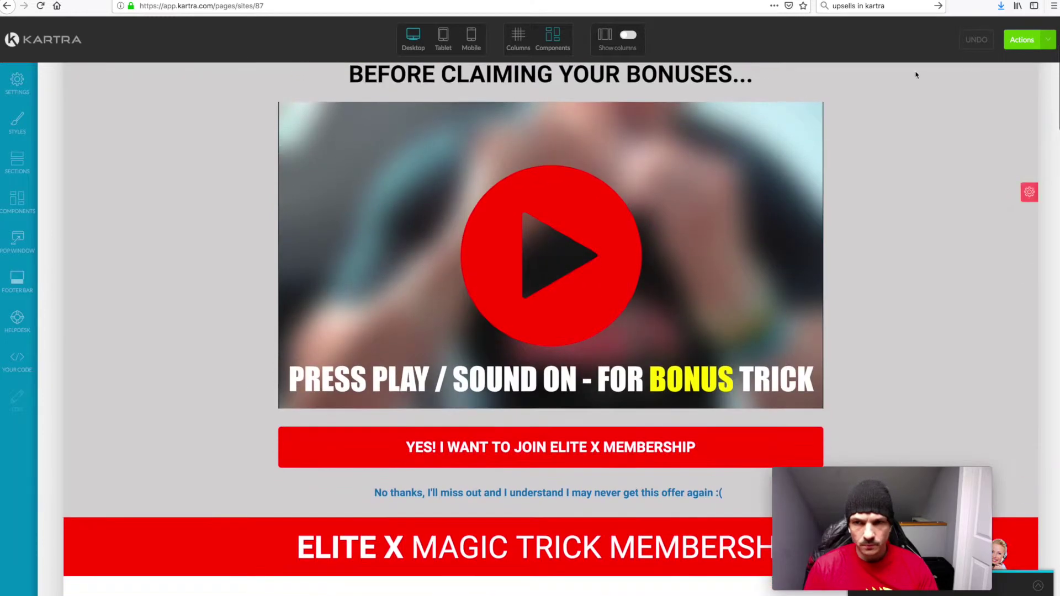
scroll(438, 300, "up", 3)
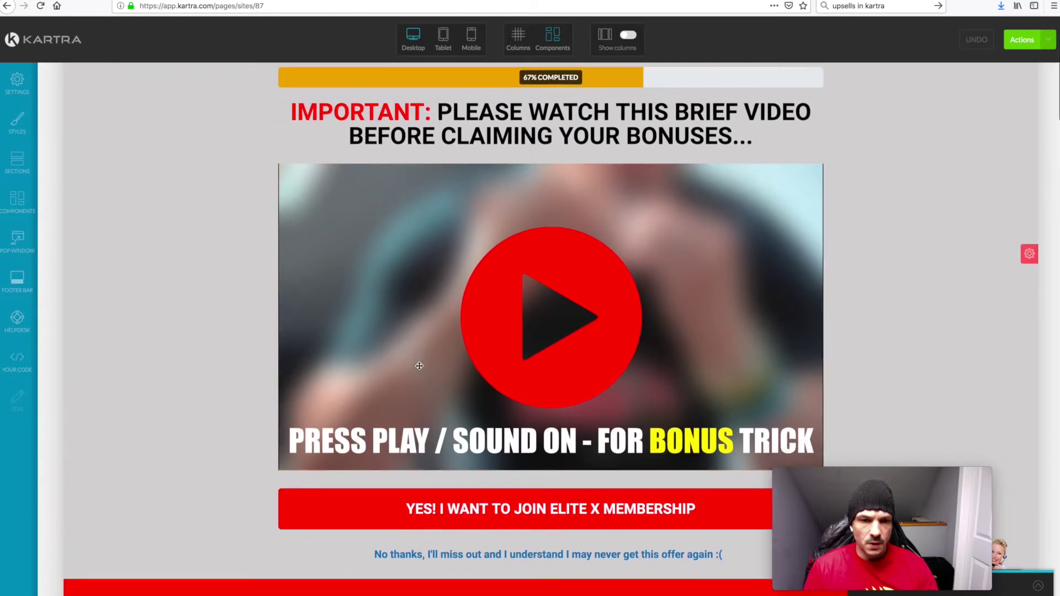
scroll(635, 243, "down", 3)
scroll(395, 282, "down", 3)
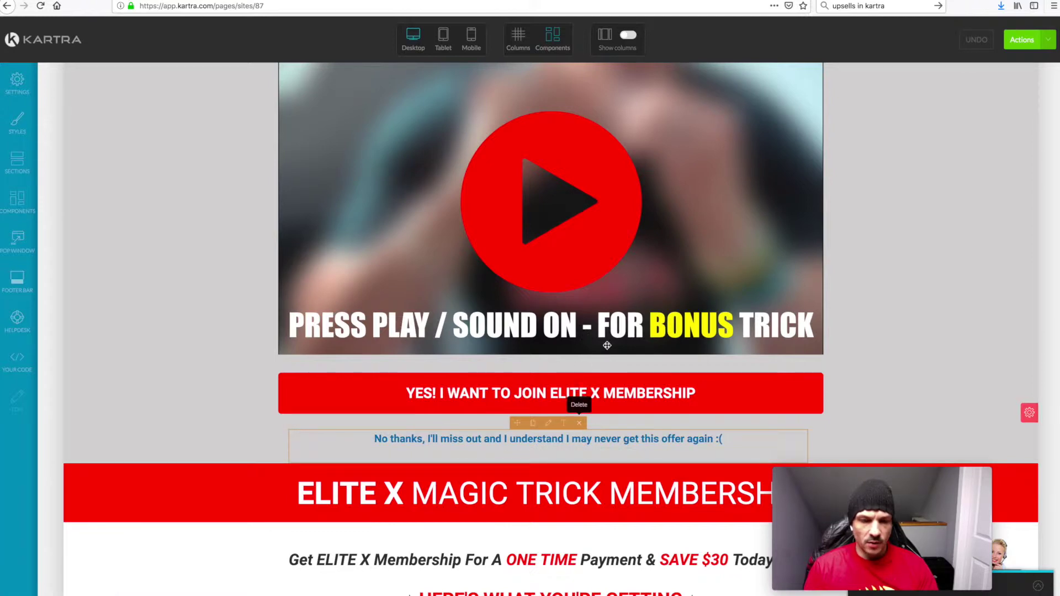
scroll(608, 355, "up", 3)
scroll(609, 356, "down", 1)
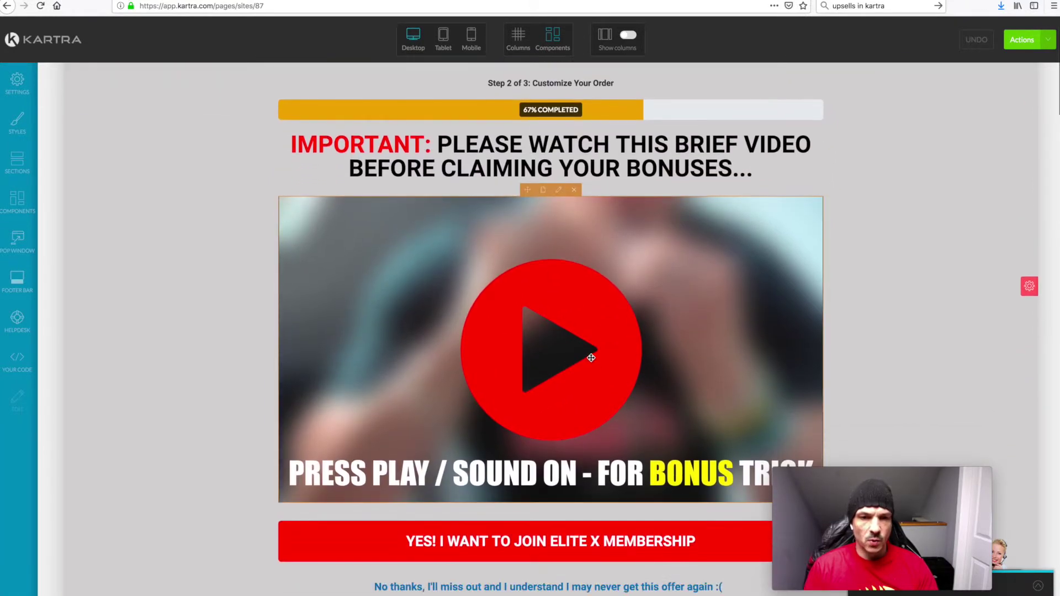
scroll(593, 298, "down", 14)
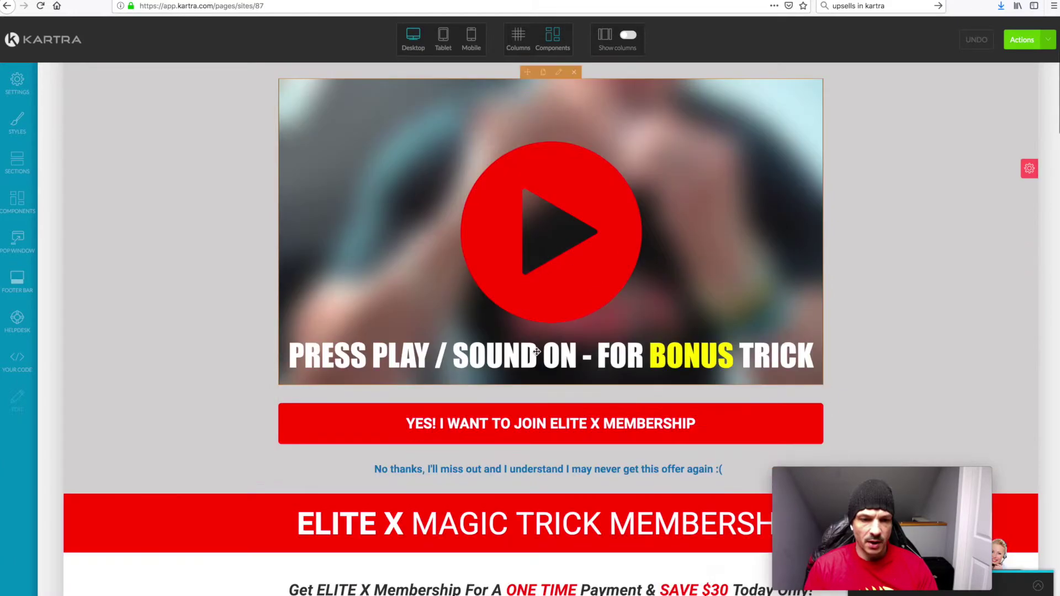
scroll(536, 372, "down", 15)
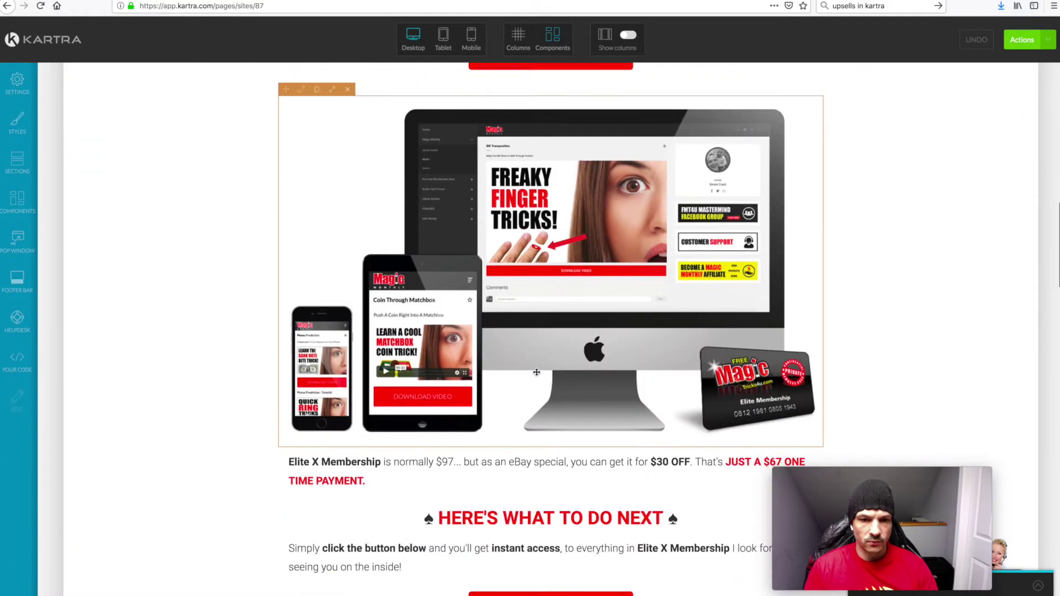
scroll(536, 372, "up", 20)
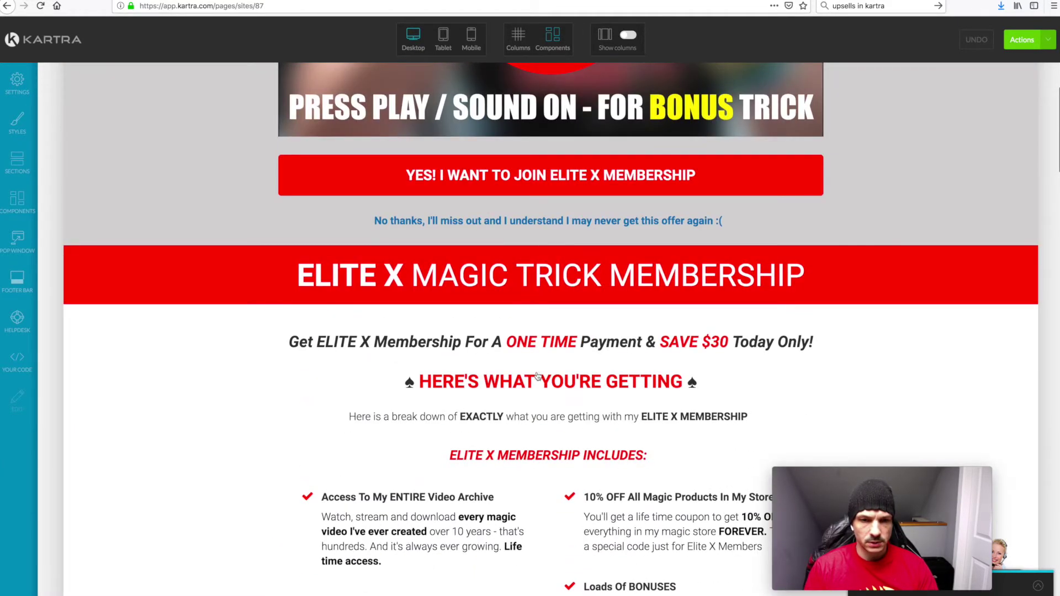
scroll(538, 375, "up", 7)
scroll(532, 372, "down", 3)
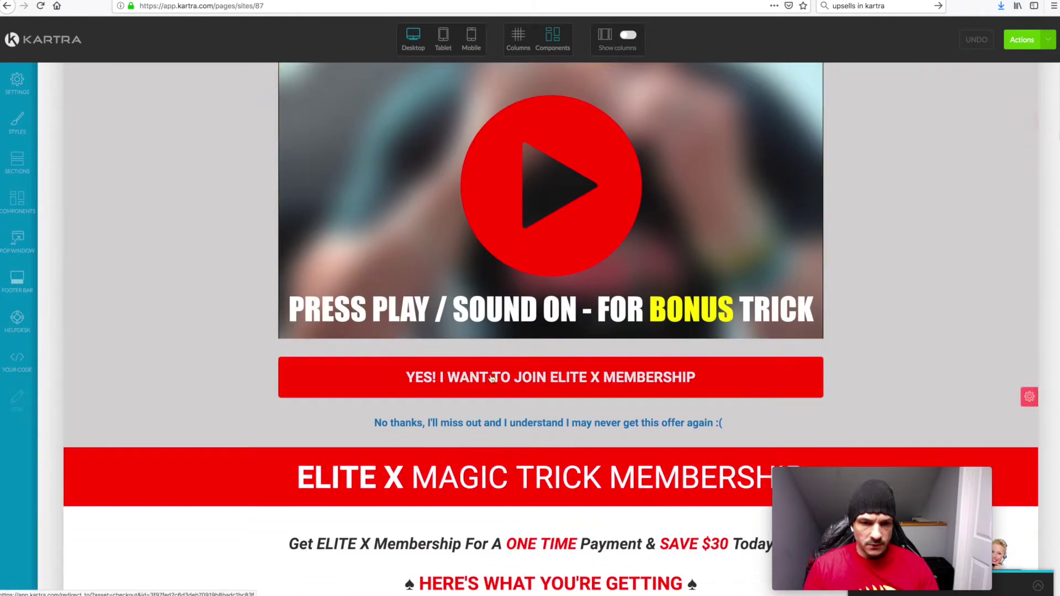
mouse_move(408, 378)
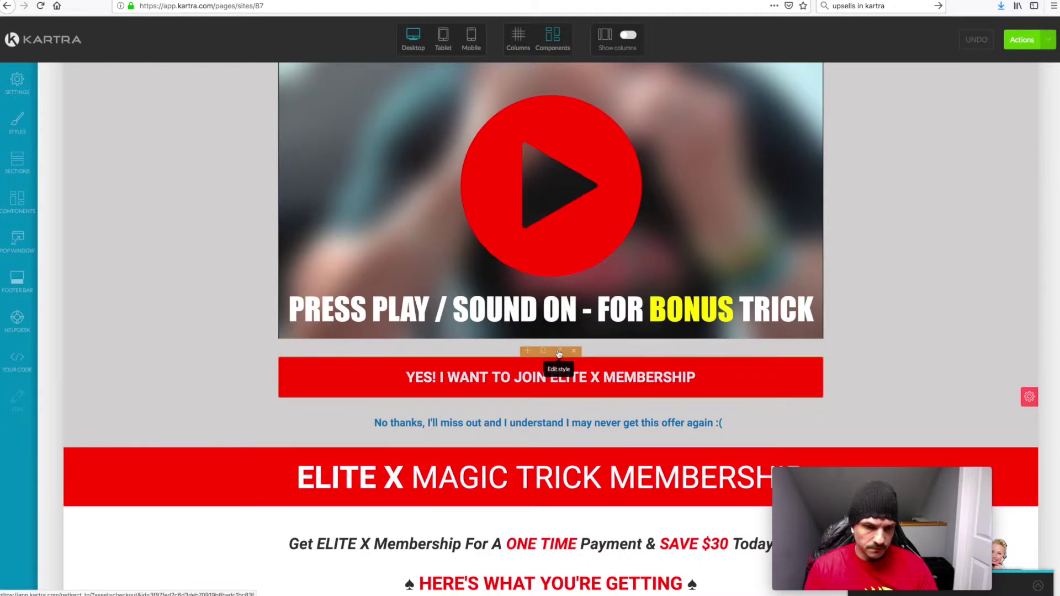
left_click(559, 354)
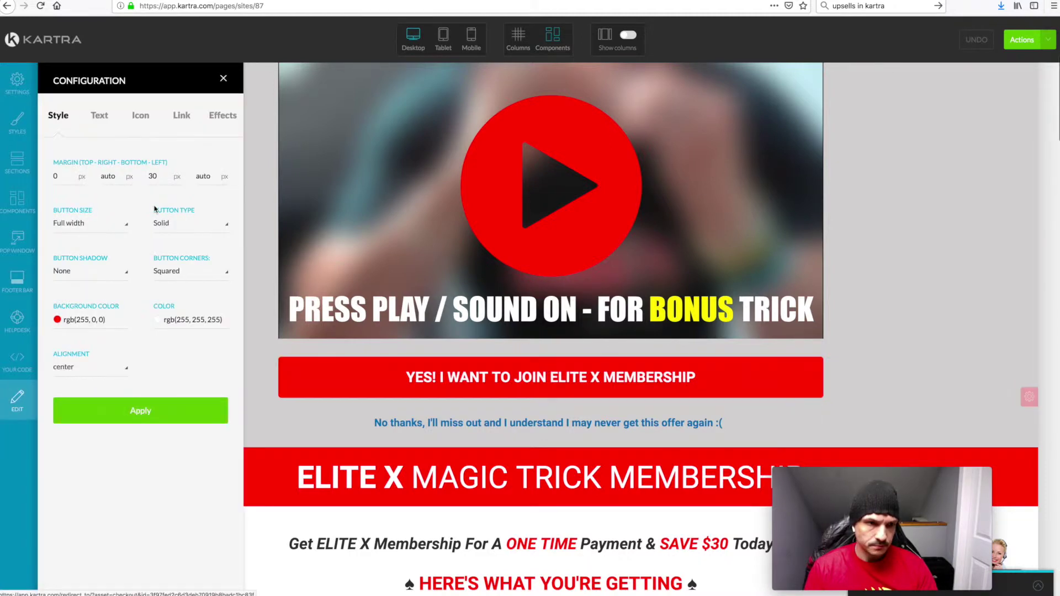
left_click(180, 116)
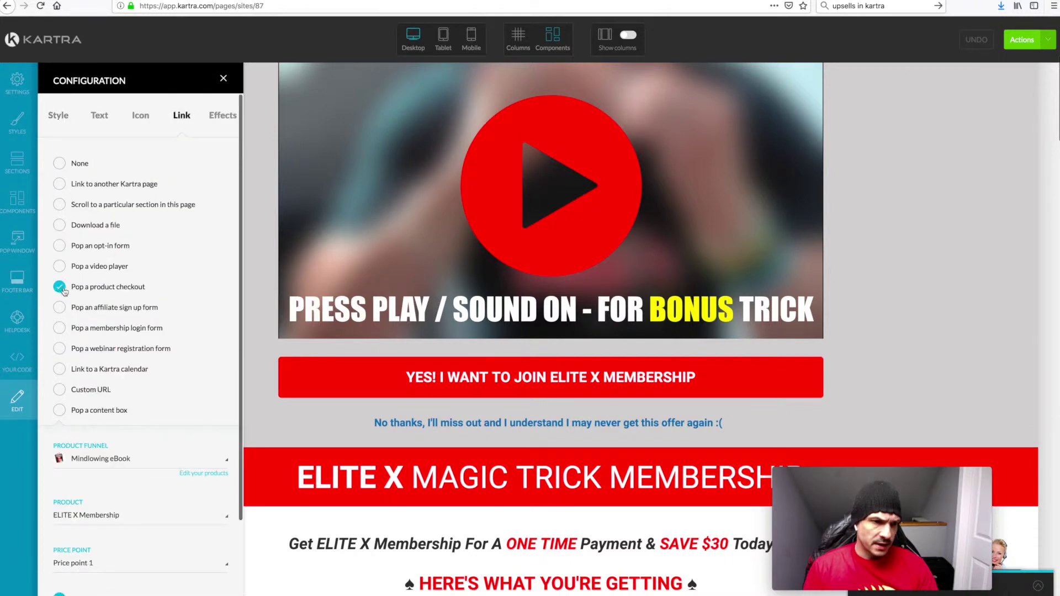
scroll(163, 382, "down", 3)
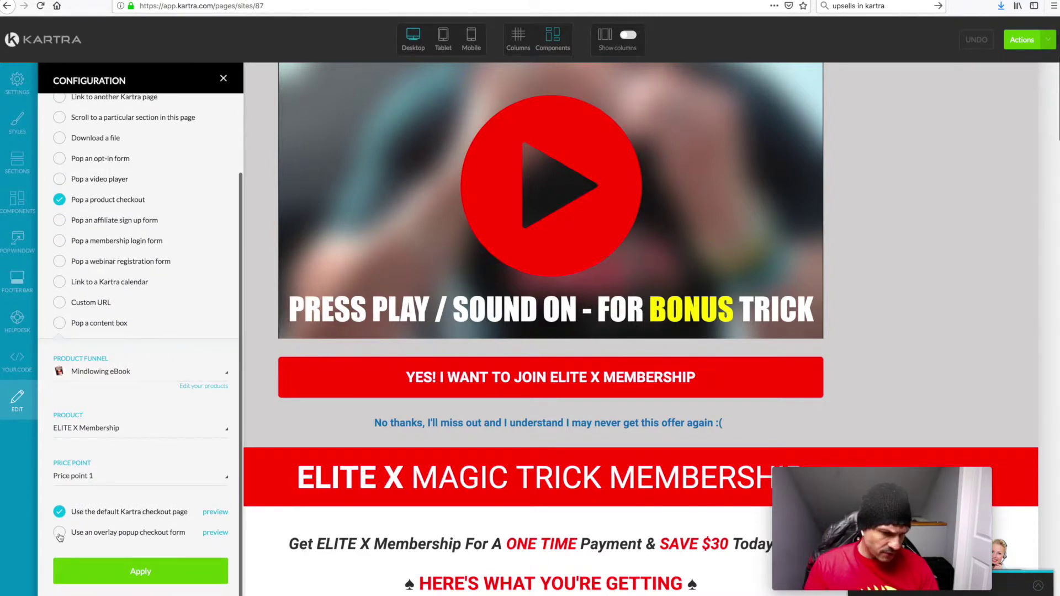
left_click(60, 533)
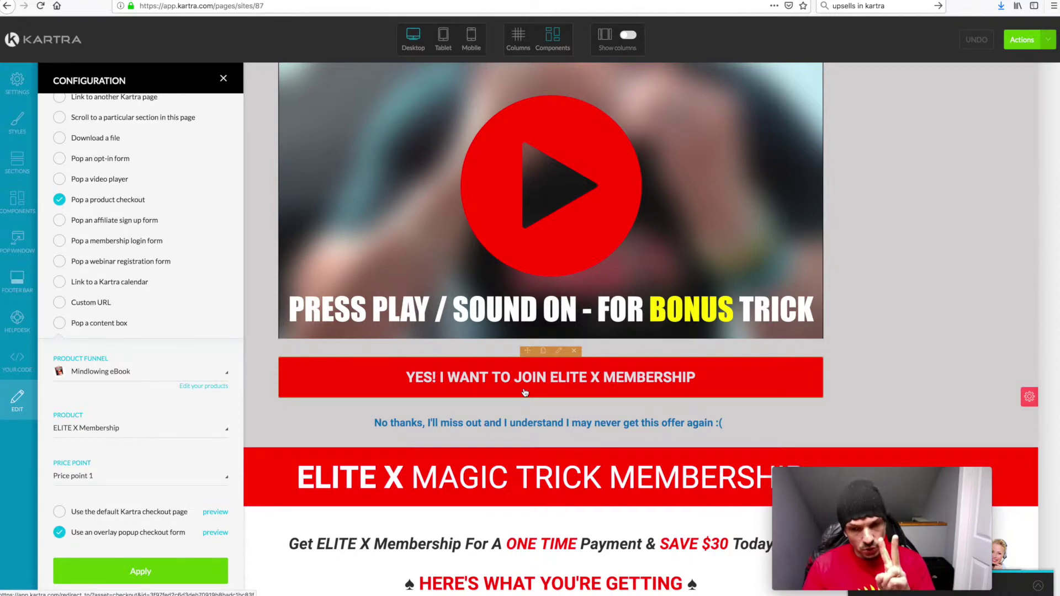
left_click(59, 514)
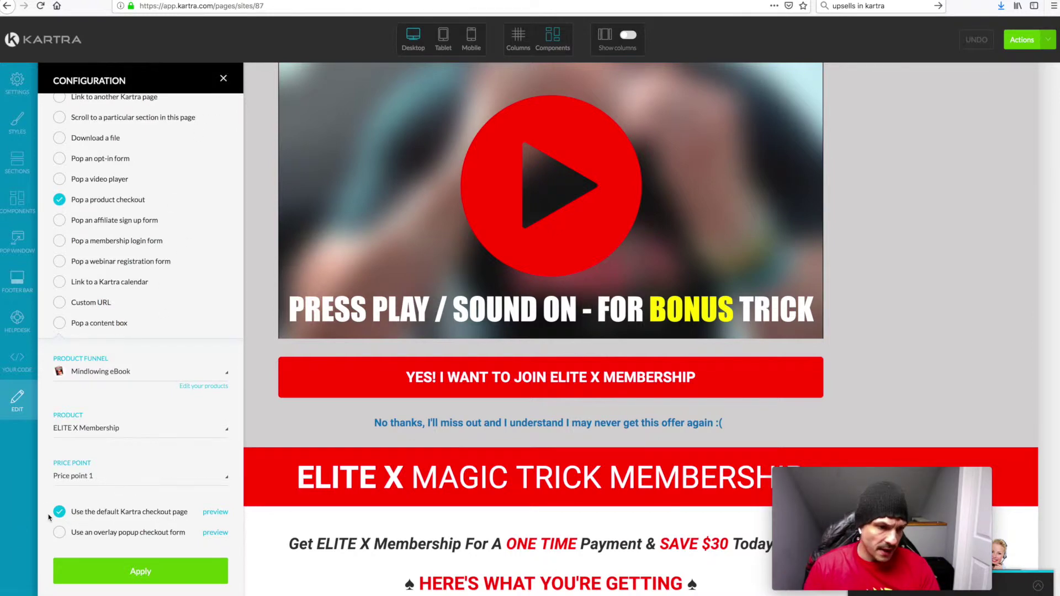
left_click(223, 78)
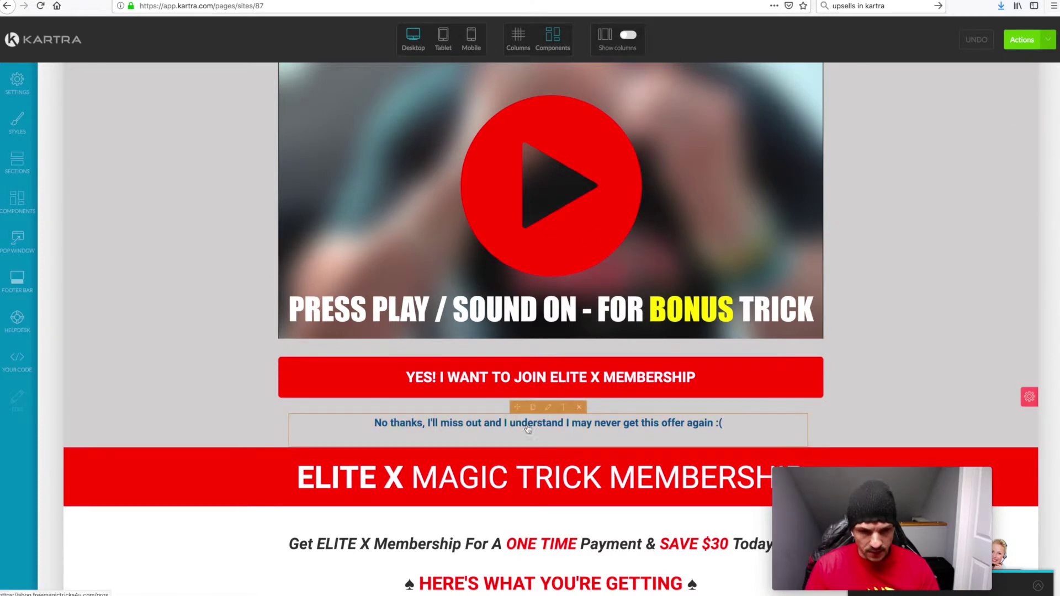
left_click(549, 409)
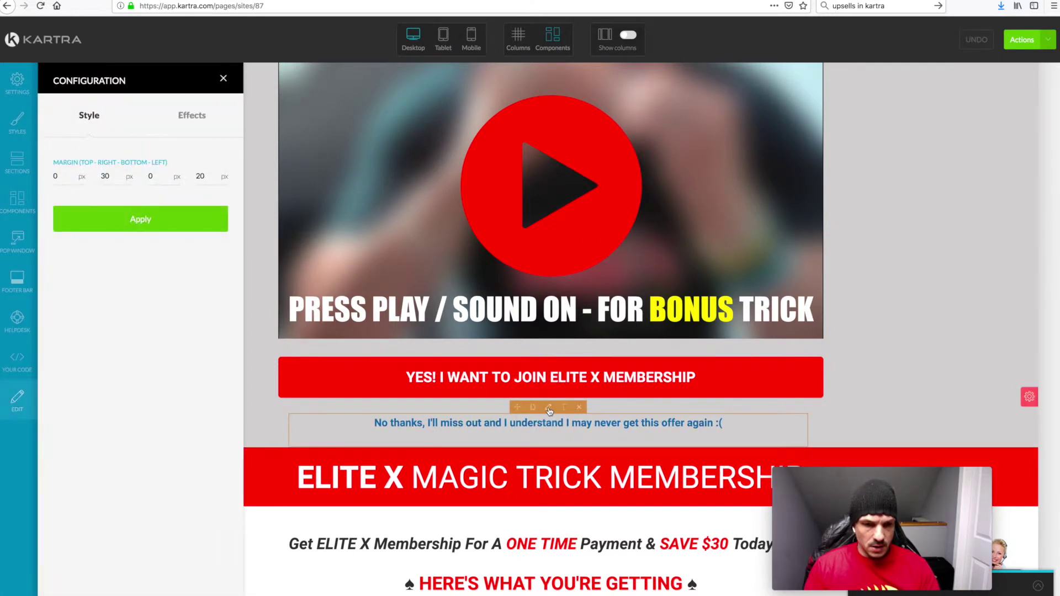
left_click(224, 78)
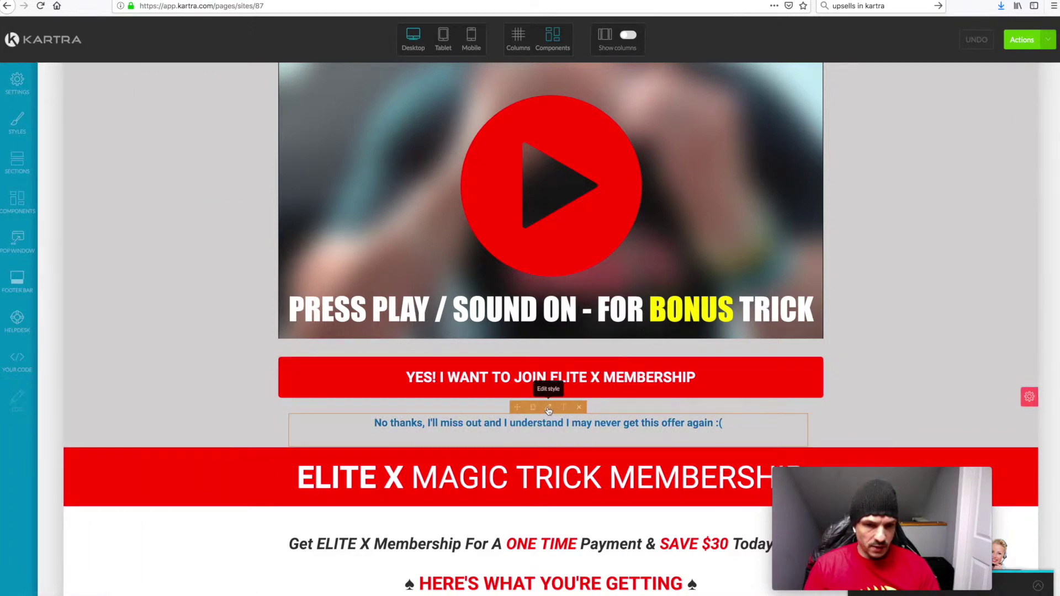
left_click(551, 410)
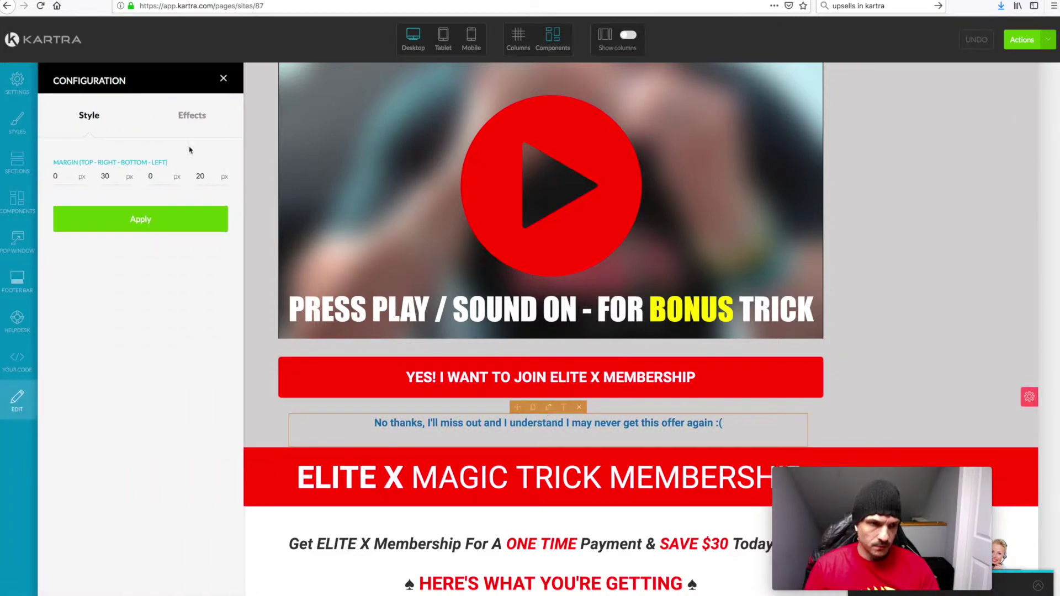
left_click(223, 79)
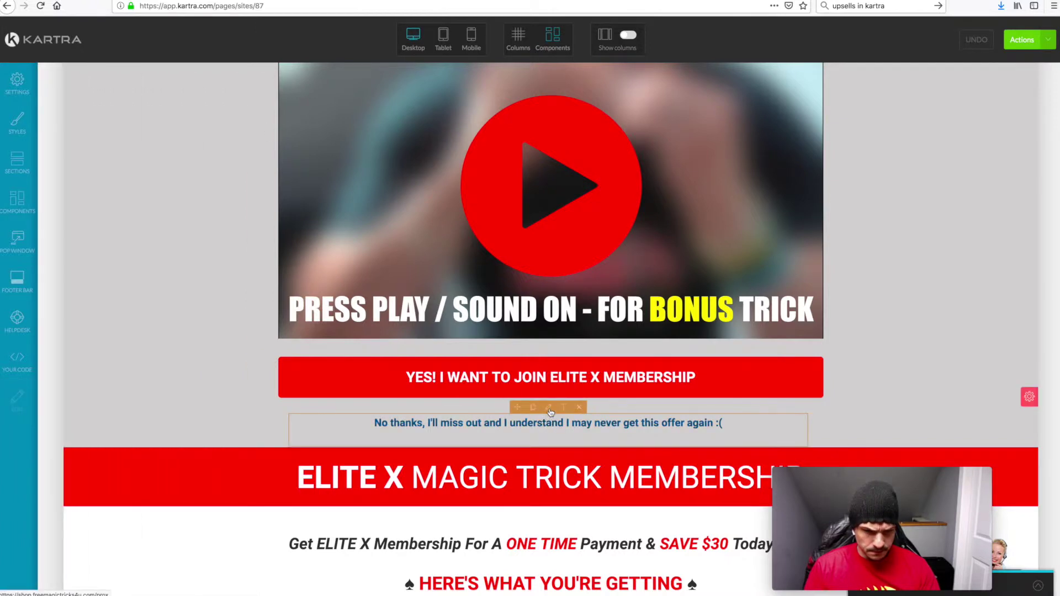
left_click(566, 411)
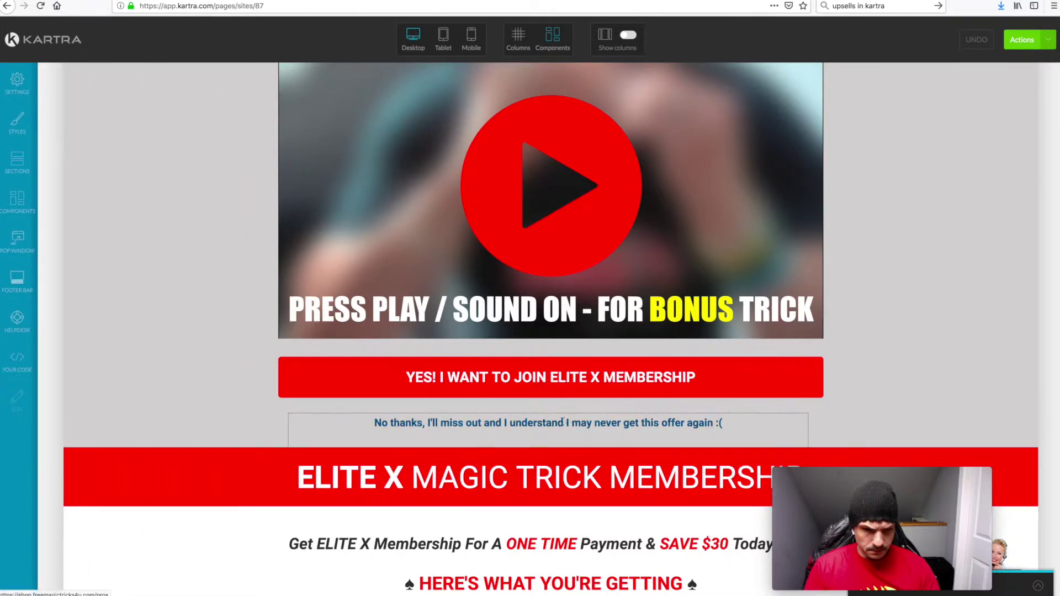
triple_click(548, 424)
double_click(549, 425)
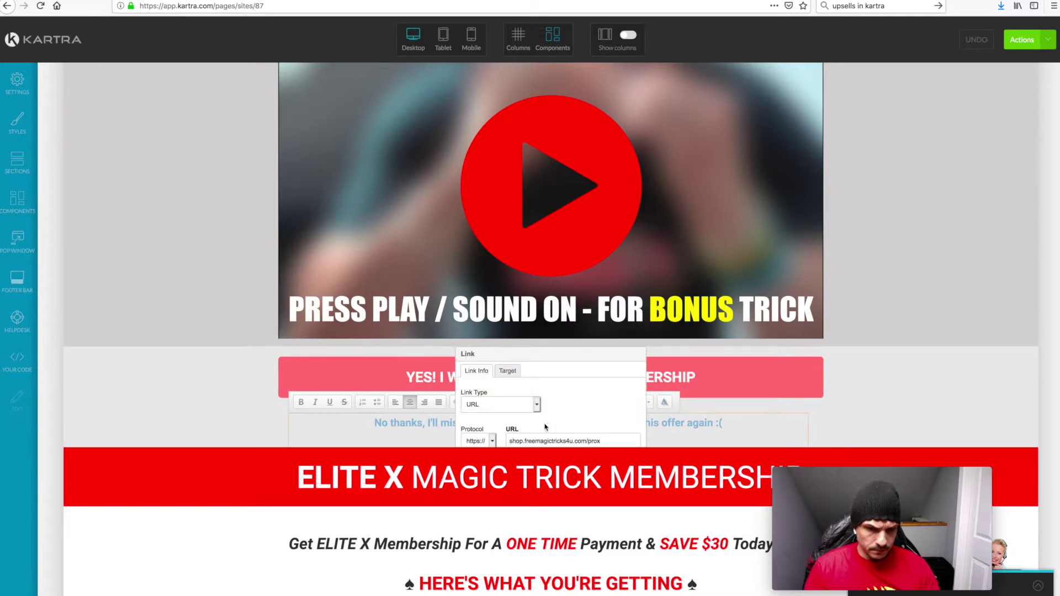
scroll(564, 427, "down", 1)
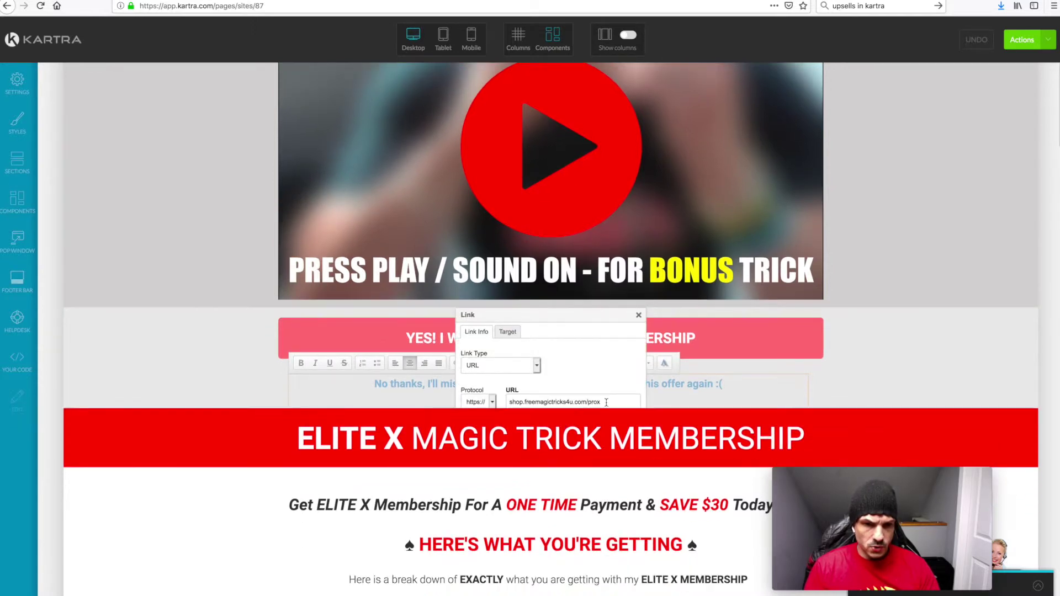
left_click(639, 316)
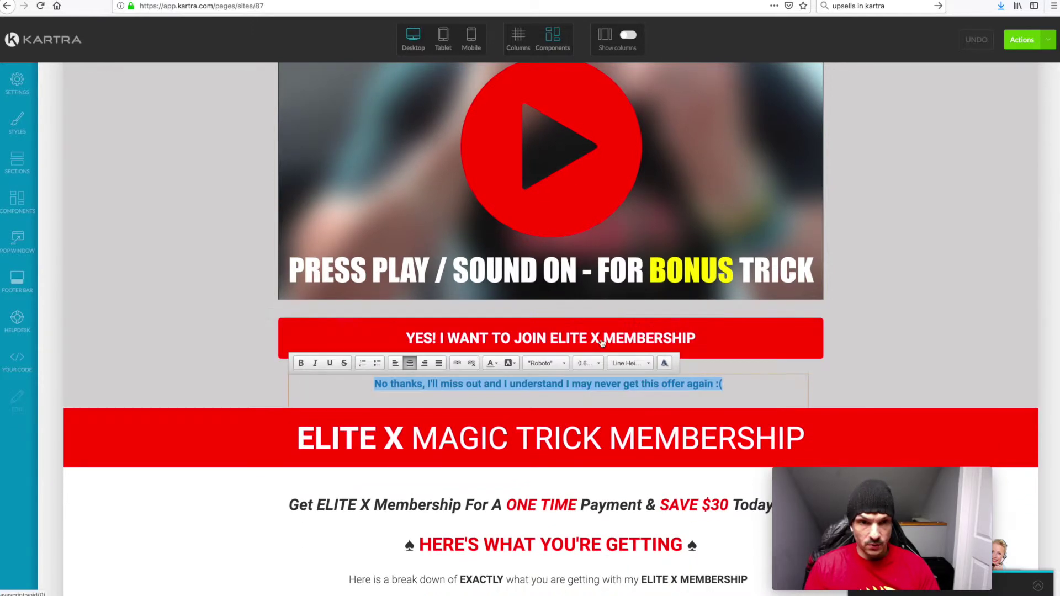
scroll(578, 415, "up", 4)
scroll(577, 415, "up", 3)
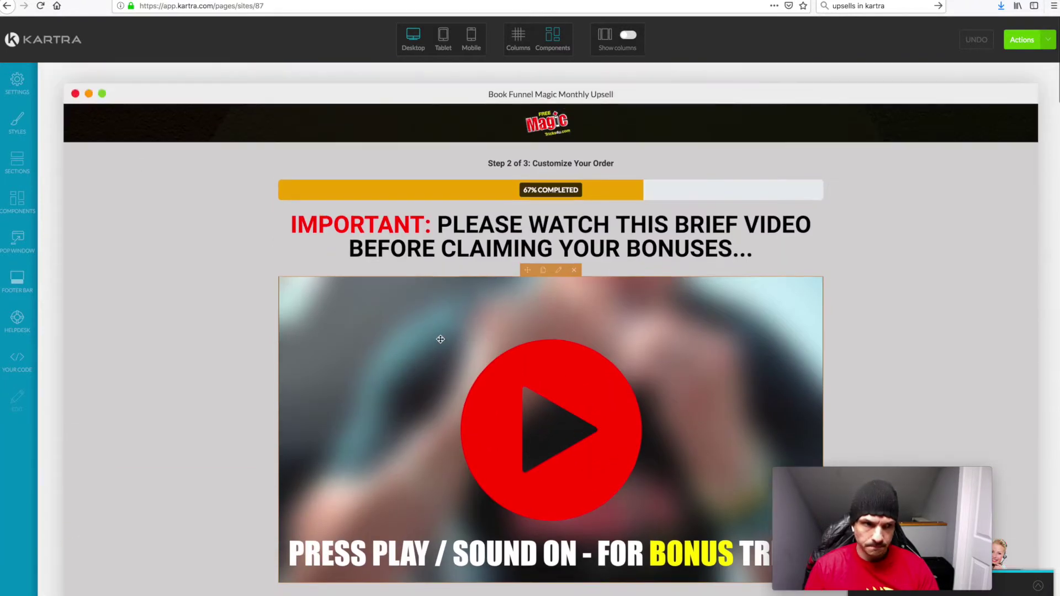
left_click(40, 43)
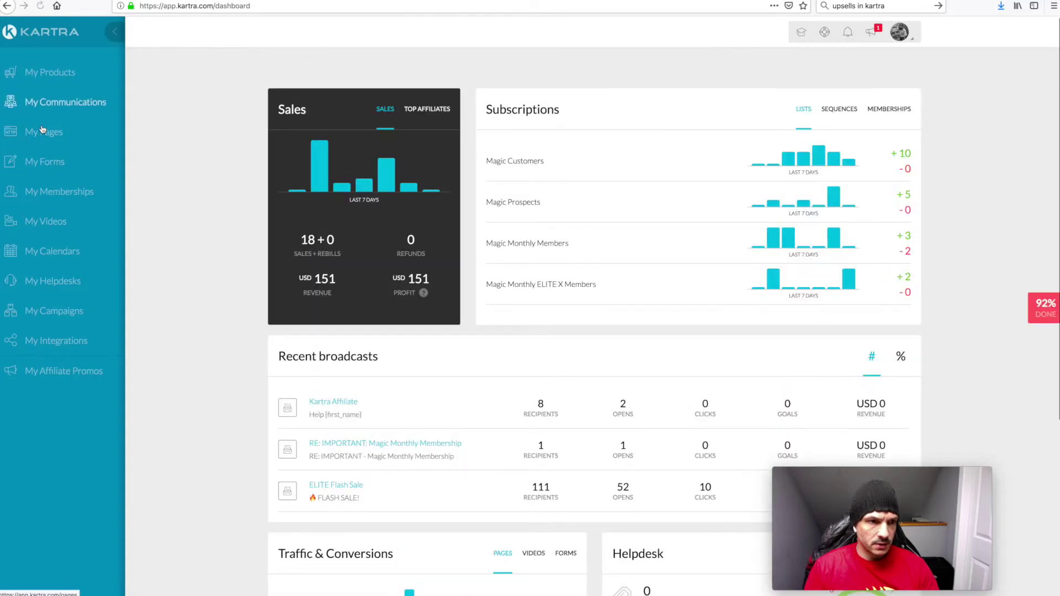
Search My Pages for 'PRO X' and get the Book Funnel PRO X Downsell page's direct link
left_click(43, 131)
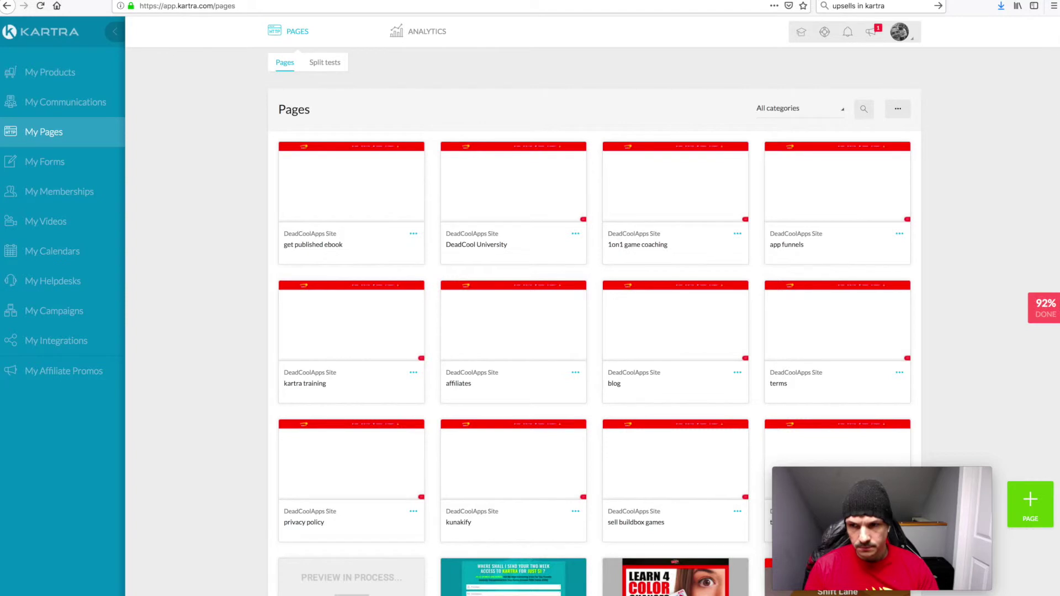
left_click(865, 109)
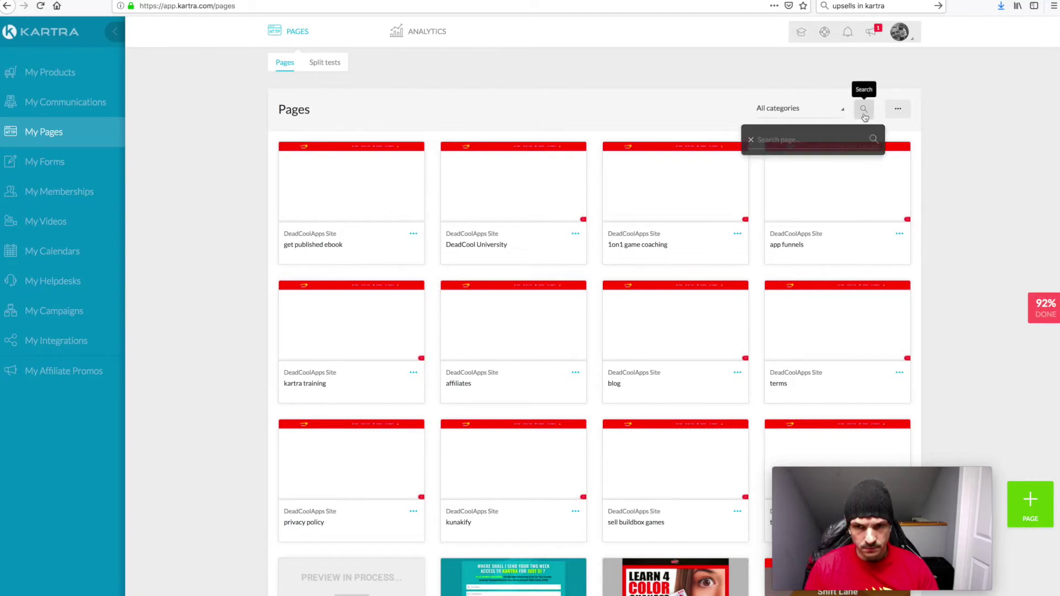
type("PRO")
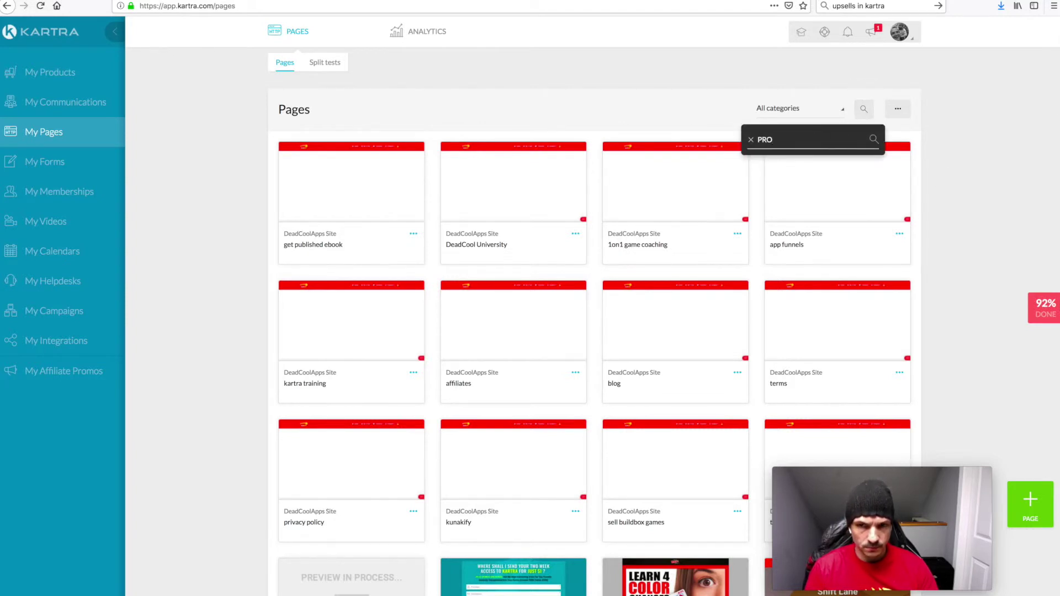
type(" X")
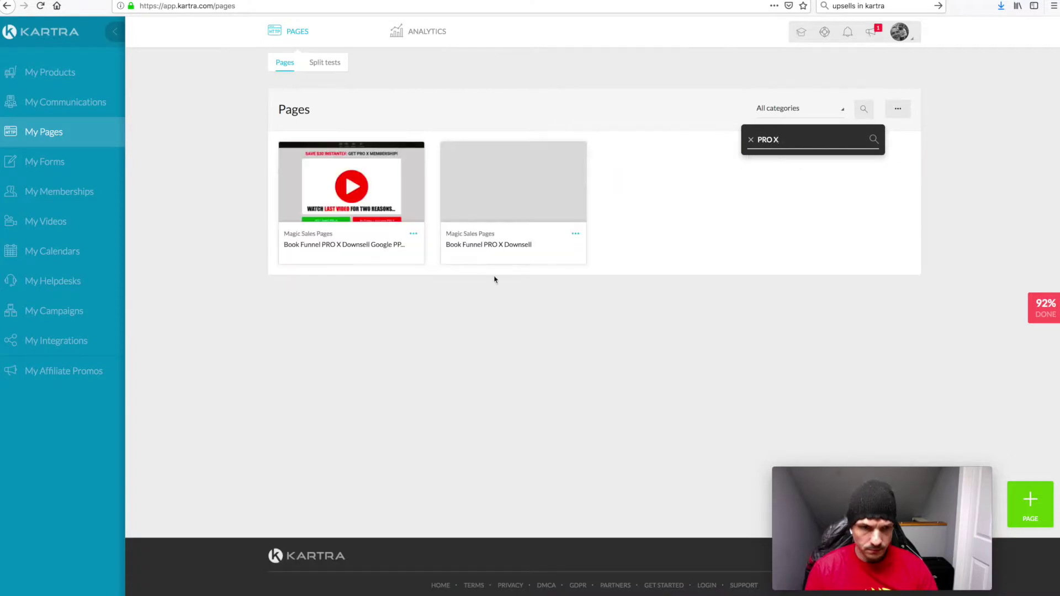
left_click(576, 234)
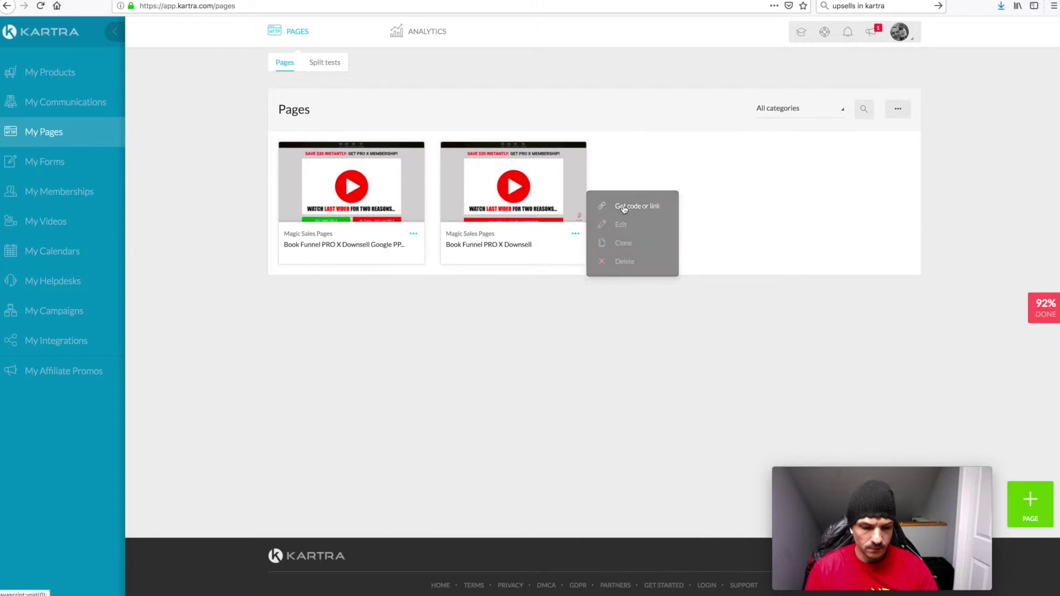
left_click(624, 207)
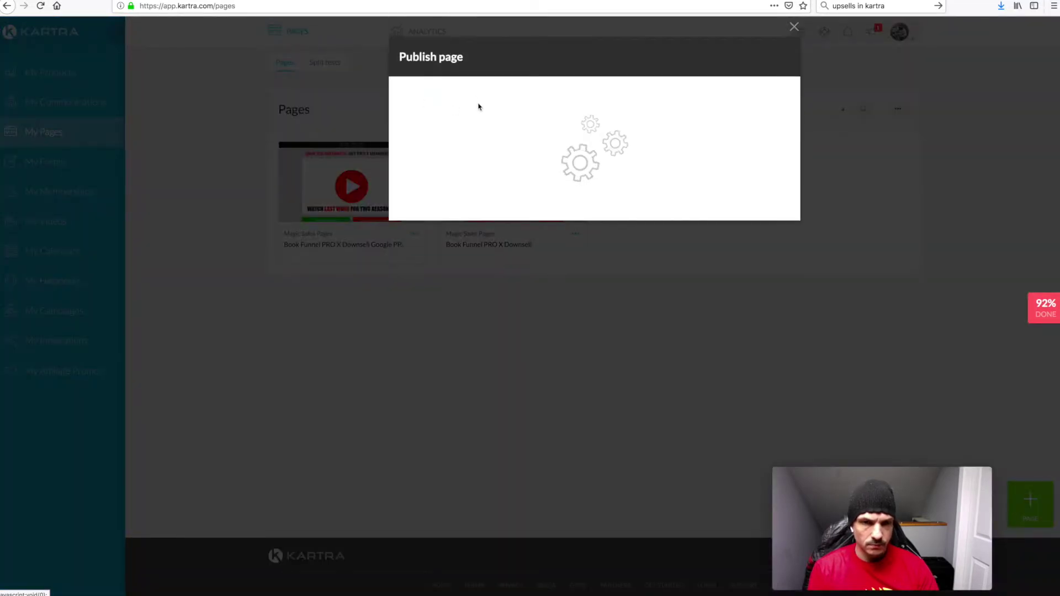
left_click(521, 171)
left_click_drag(521, 171, 379, 301)
key("ctrl+c")
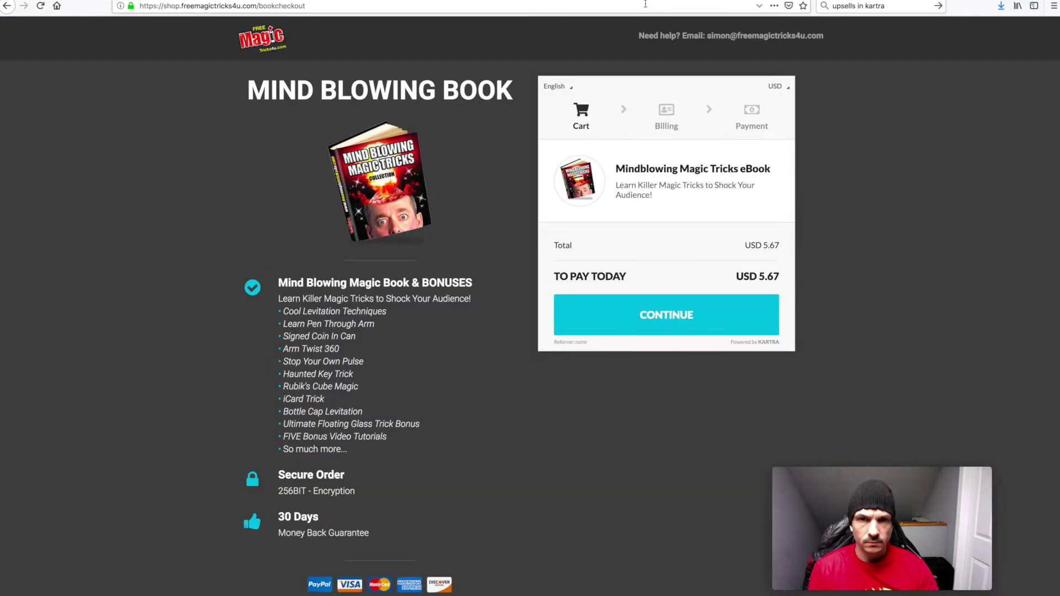
key("ctrl+l")
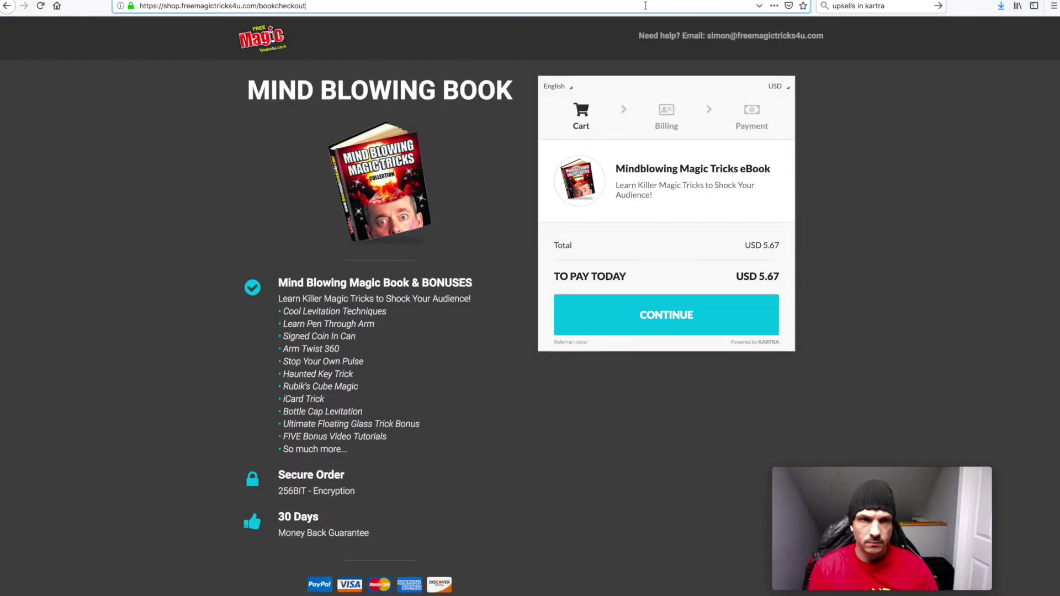
key("ctrl+v")
key("Return")
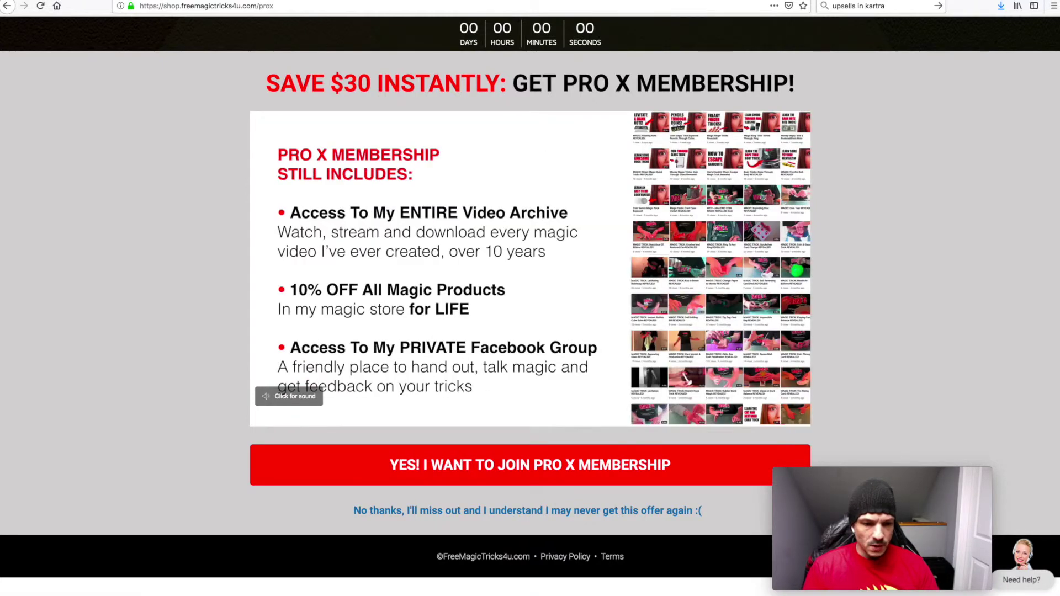
key("super+Tab")
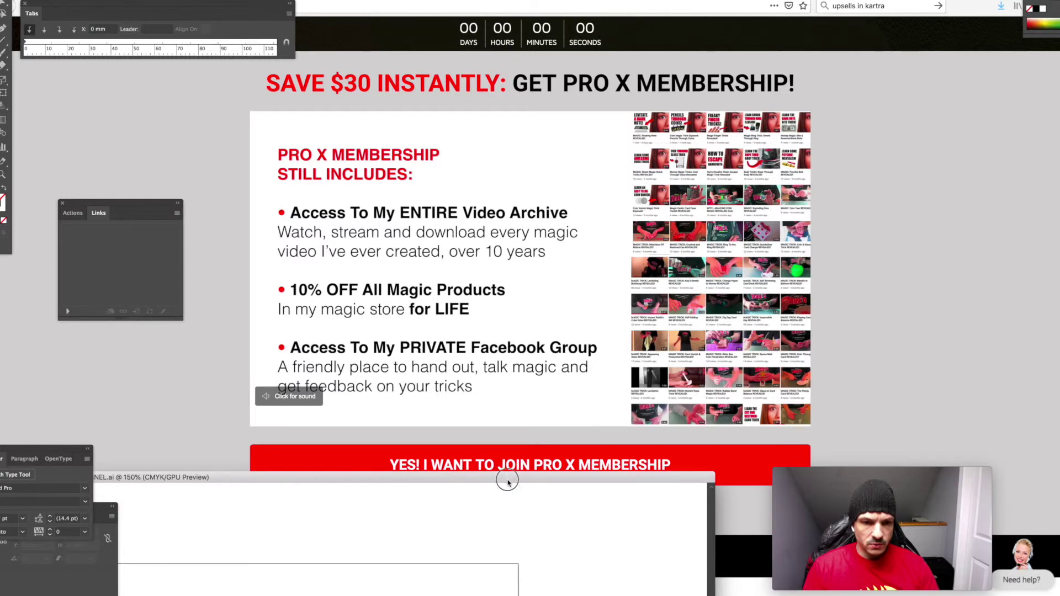
double_click(505, 478)
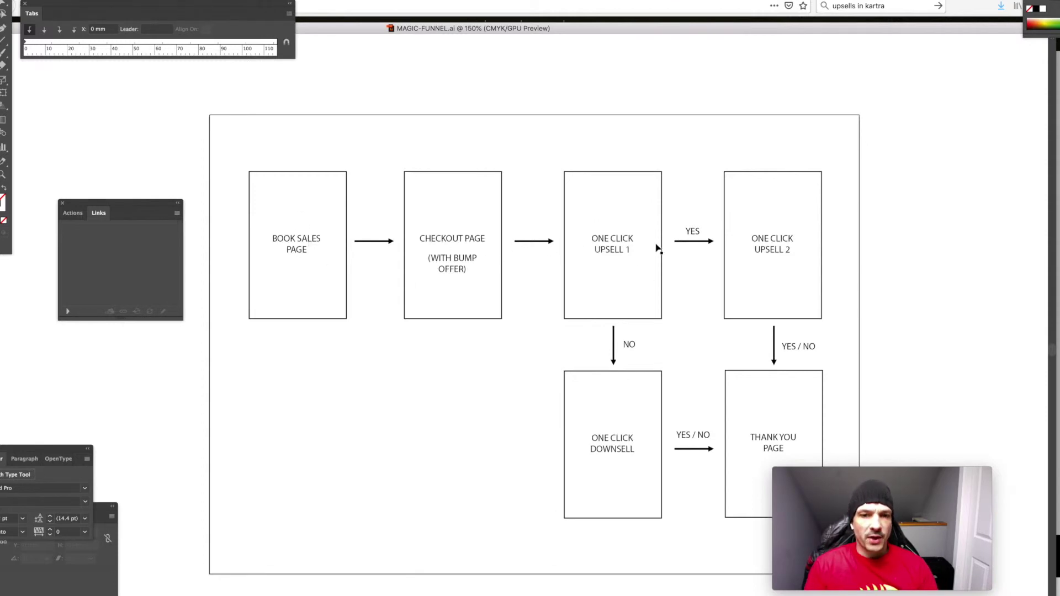
Minimize the MAGIC-FUNNEL.ai flowchart to bring the Pro X offer page back to the front
double_click(621, 28)
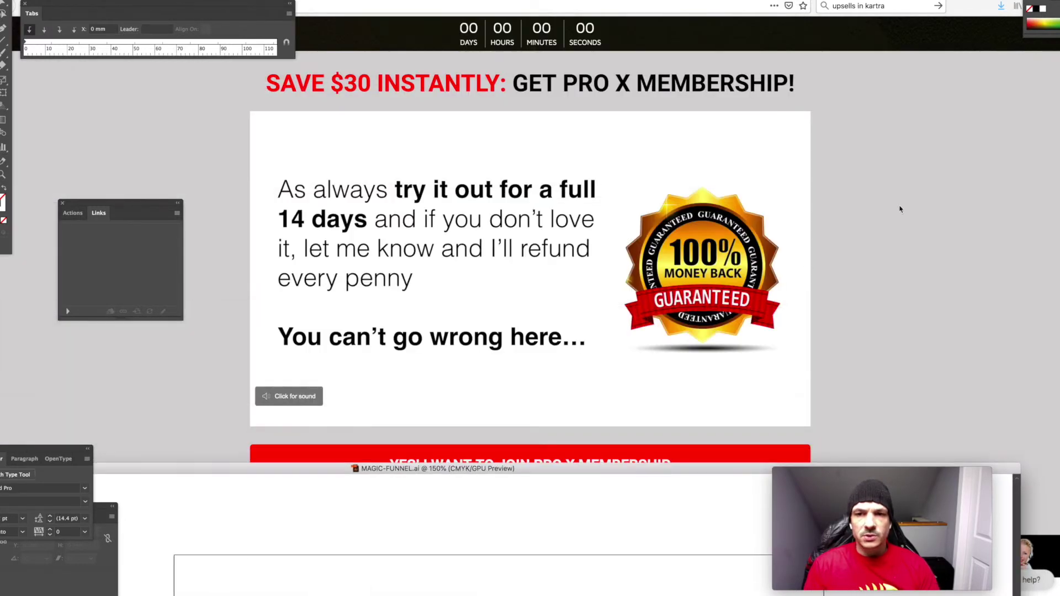
Close the publish dialog and show the Mindlowing eBook's products in My Products
left_click(226, 2)
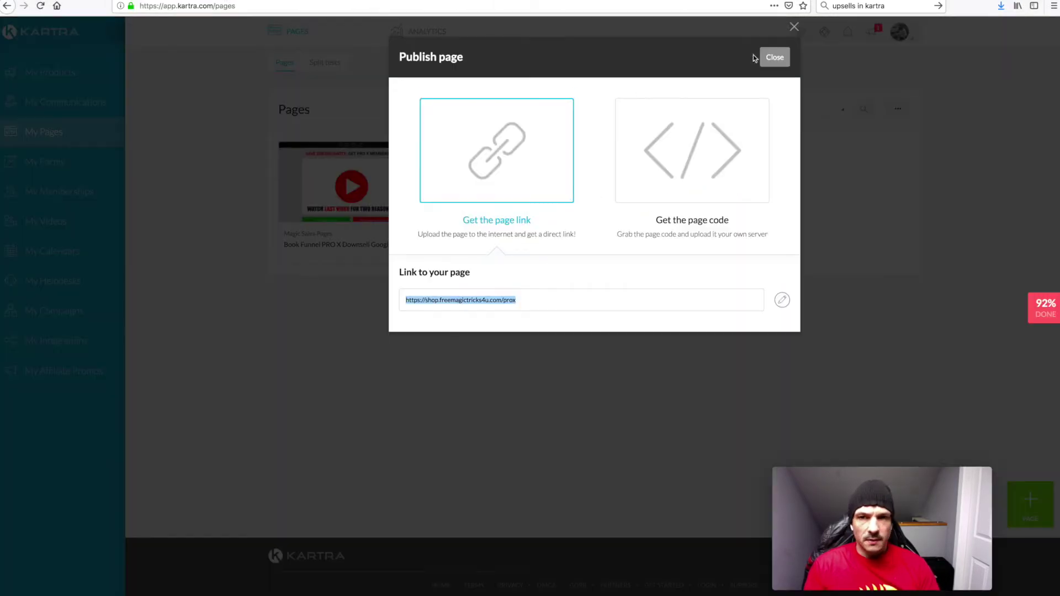
left_click(774, 57)
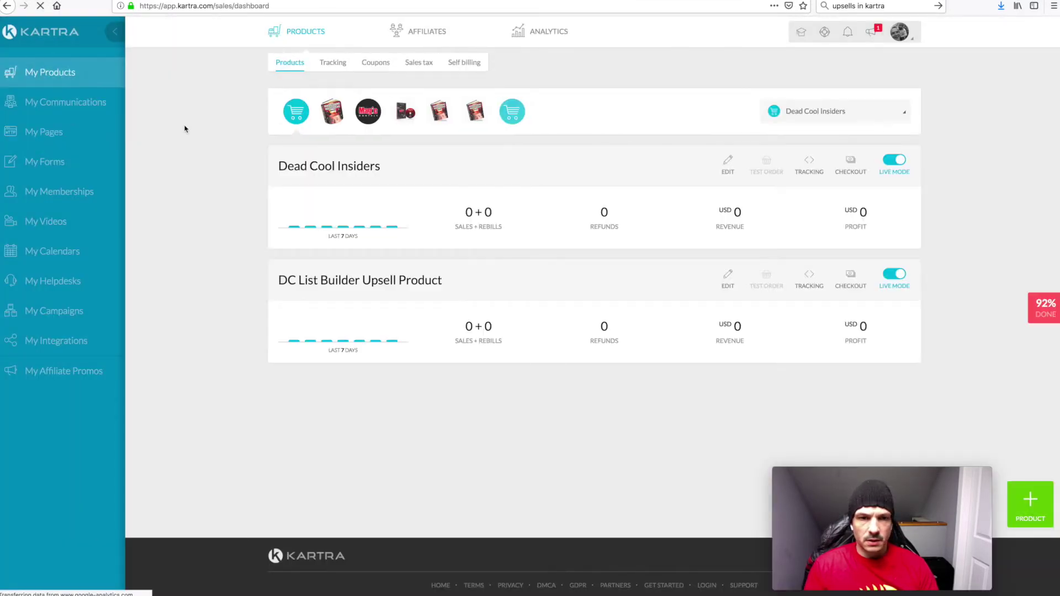
left_click(440, 112)
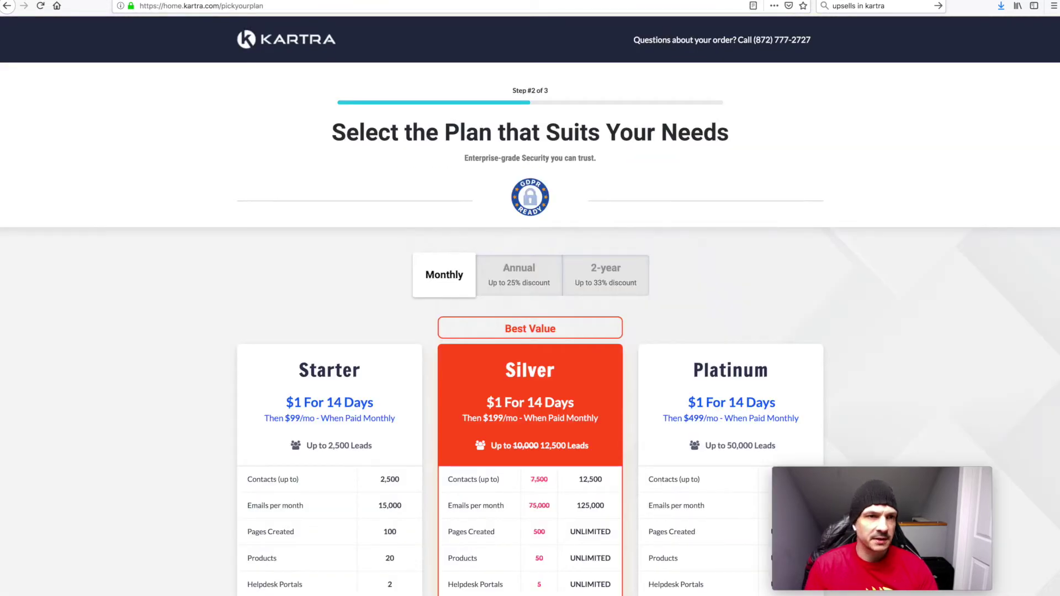
key("ctrl+t")
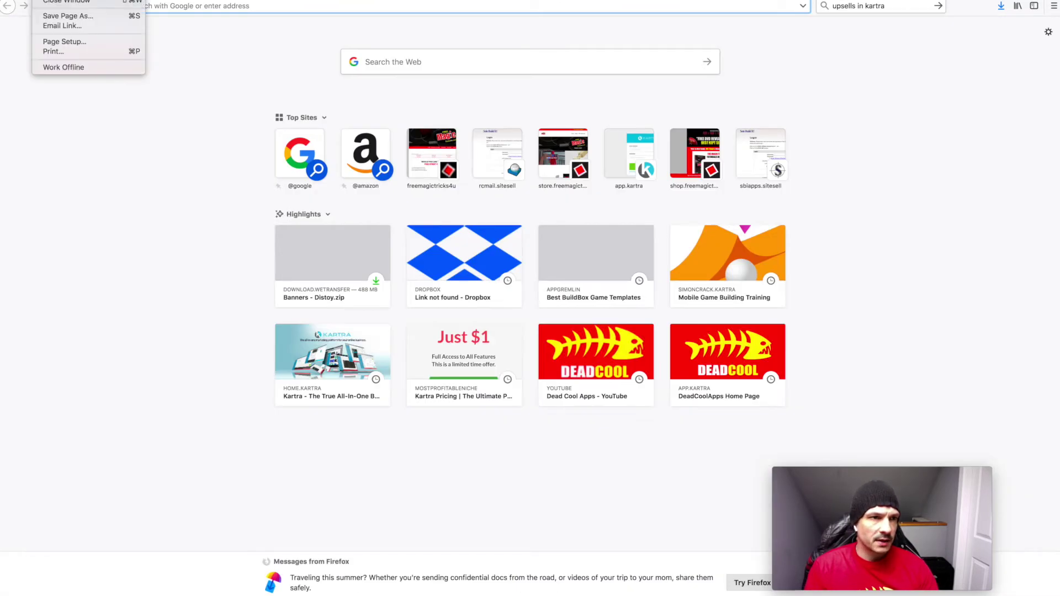
left_click(579, 113)
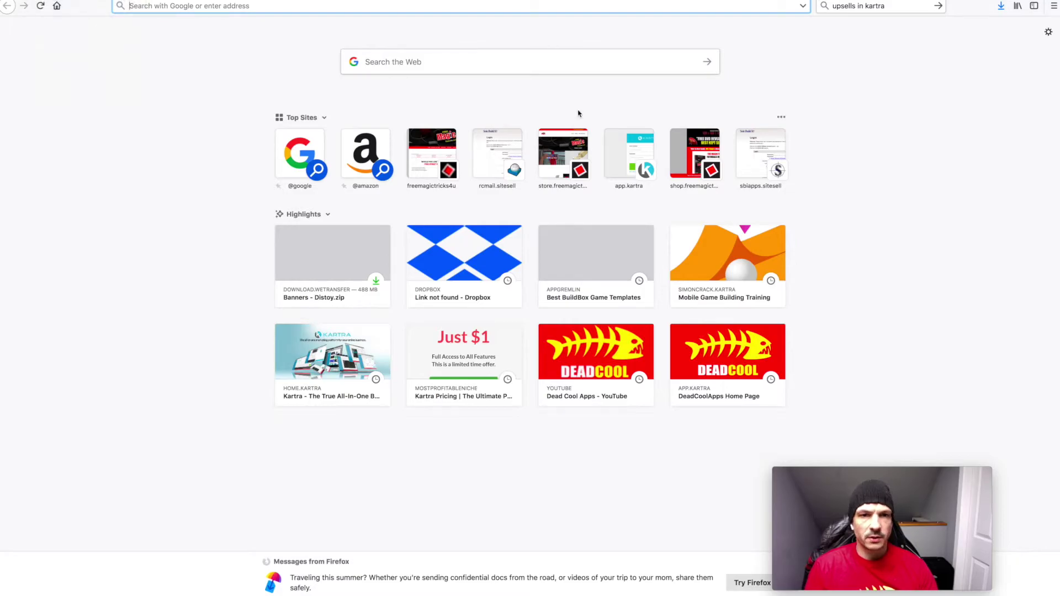
key("ctrl+shift+p")
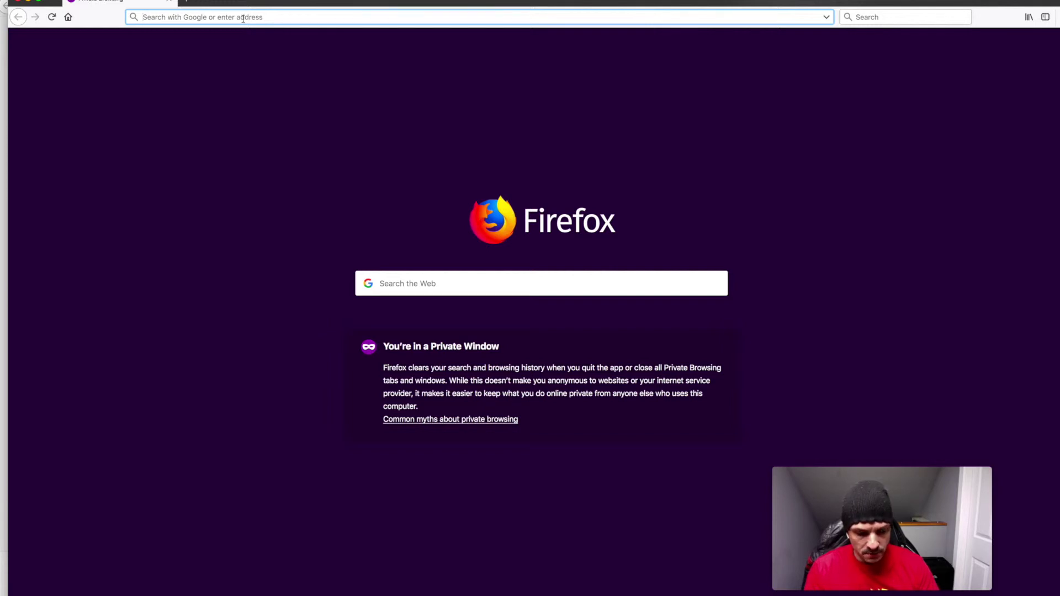
type("www.freemagictricks4u.com/")
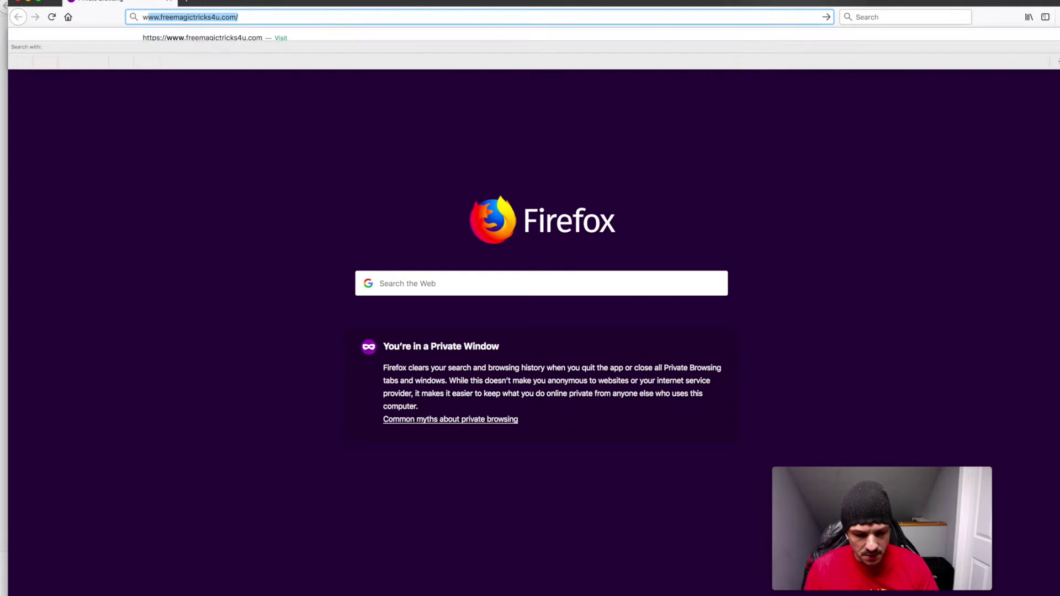
key("Return")
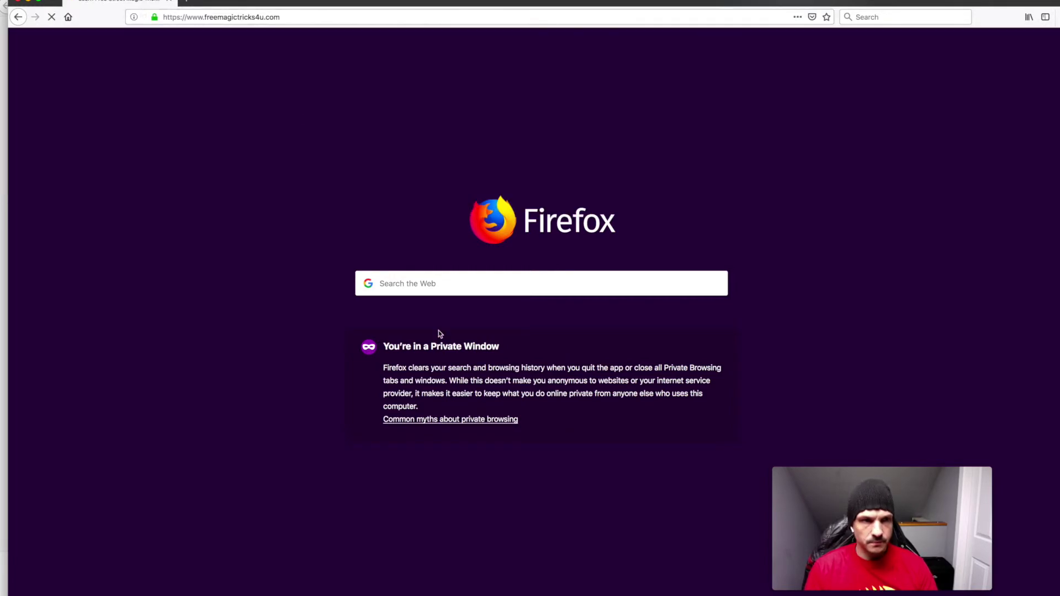
scroll(613, 374, "down", 5)
scroll(614, 376, "down", 3)
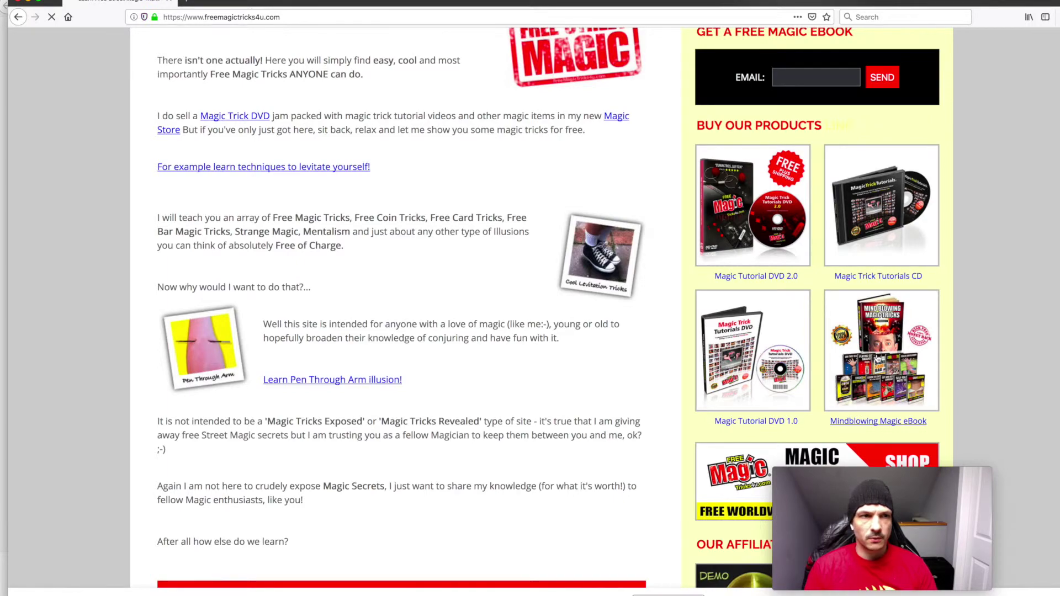
Open the Mindblowing Magic eBook sales page, switch the ebook products to Test Mode, and maximize it
left_click(878, 359)
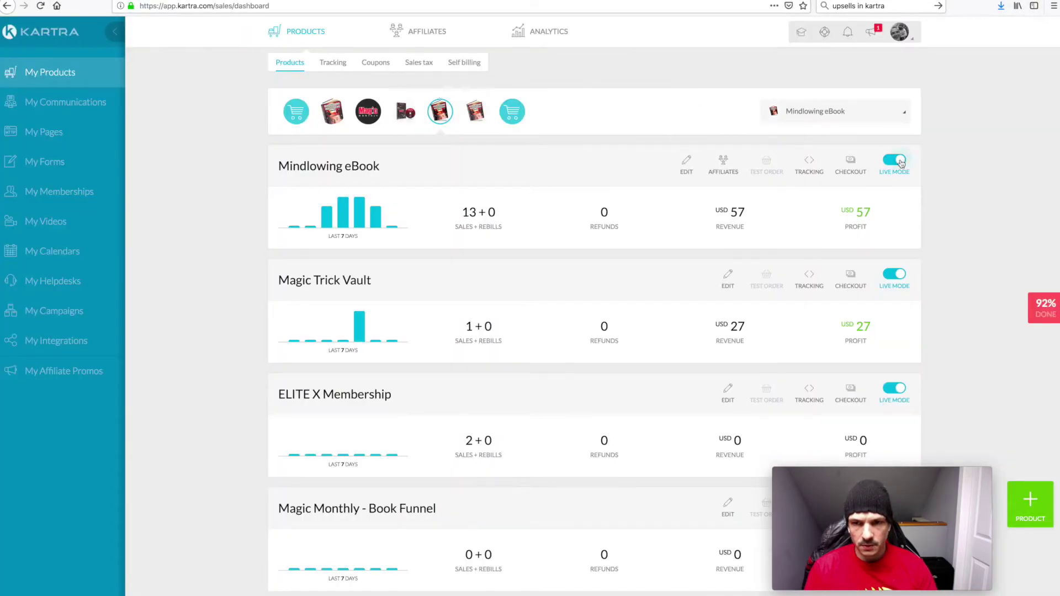
left_click(894, 160)
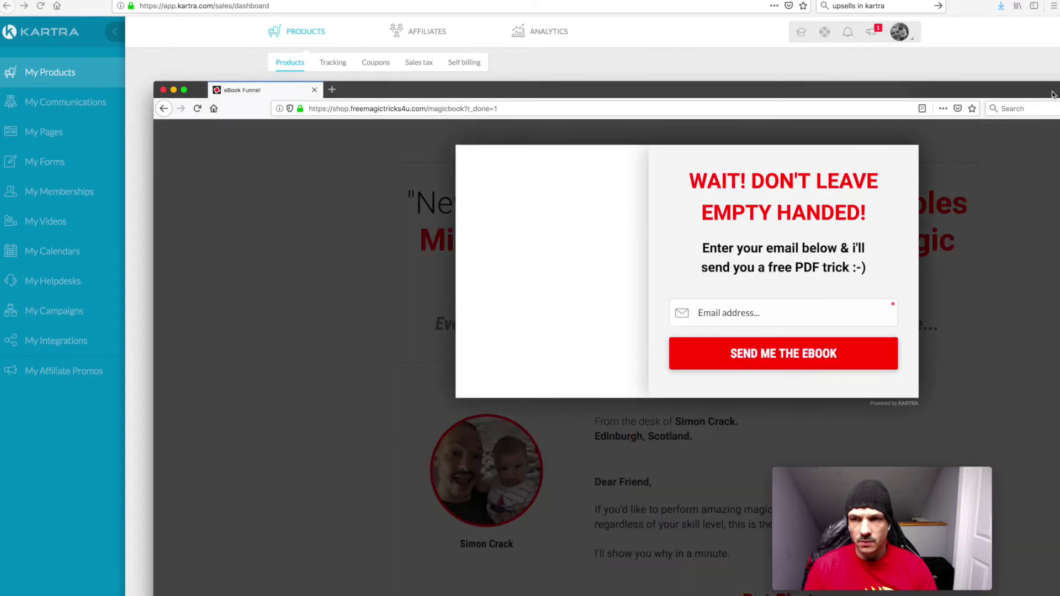
double_click(1052, 94)
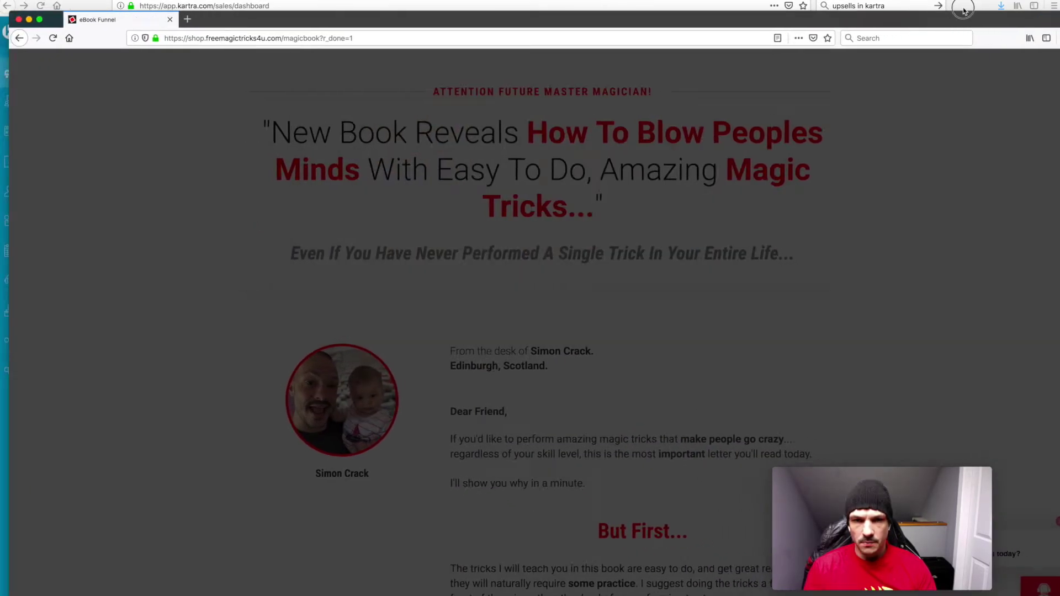
Go to the book's checkout via SEND ME THE BOOK and continue to billing details
scroll(619, 474, "down", 3)
scroll(620, 474, "down", 20)
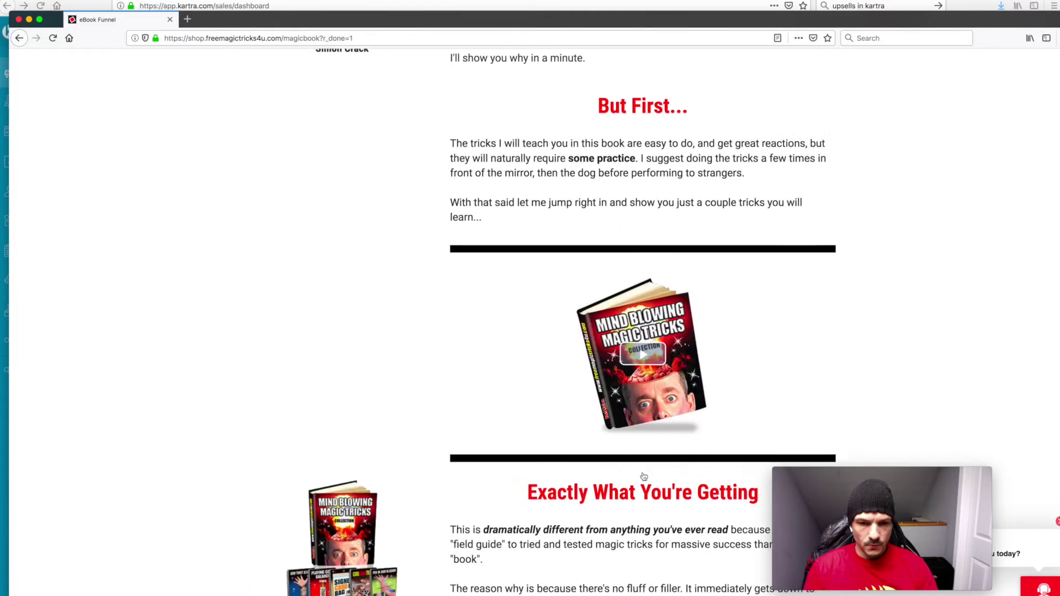
scroll(644, 475, "down", 1)
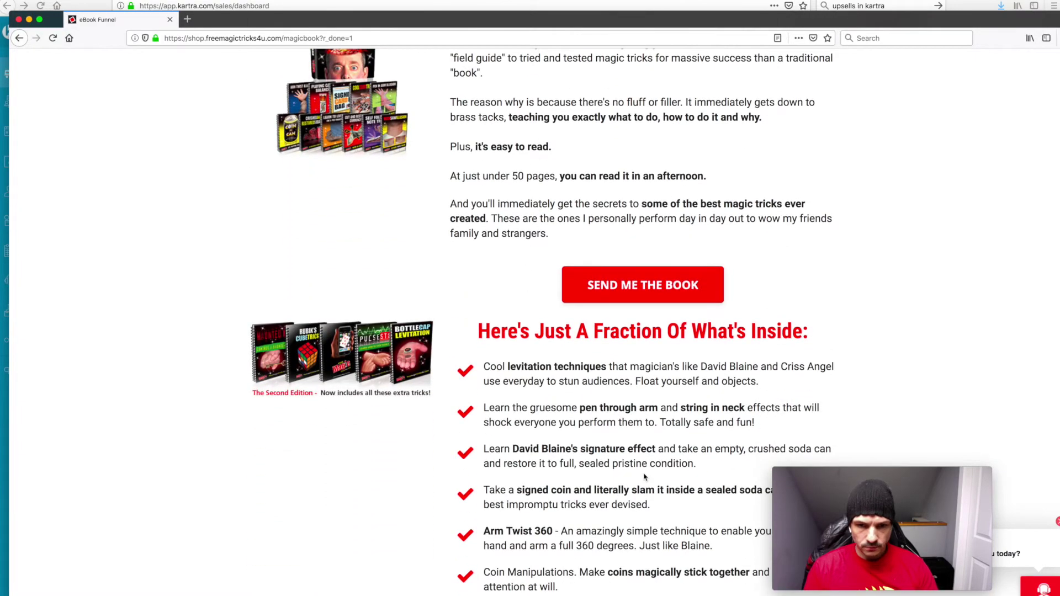
left_click(601, 296)
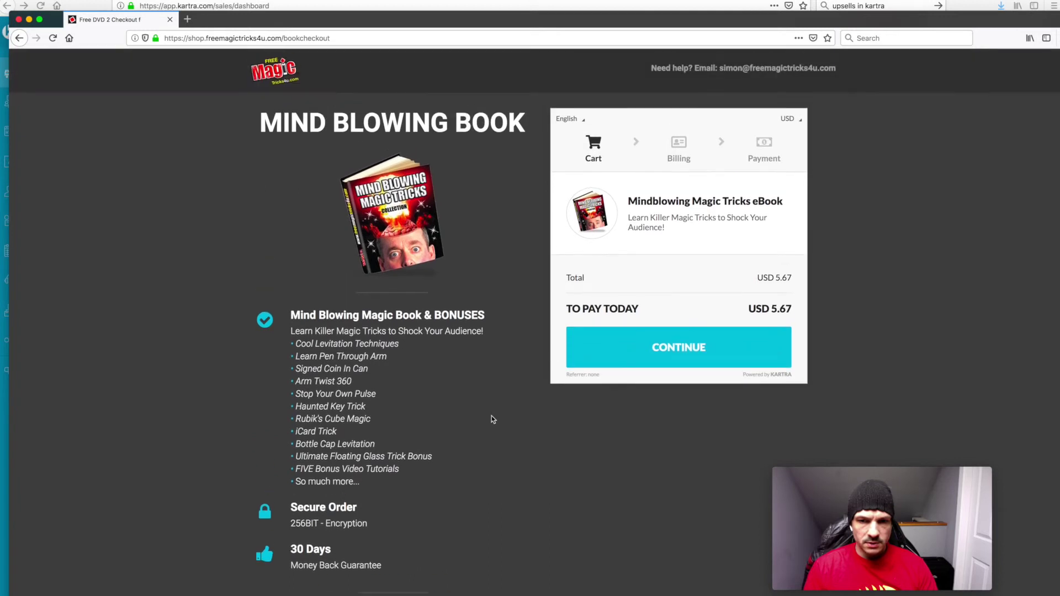
left_click(674, 354)
Fill in the buyer's first name, last name and e-mail, then submit the USD 5.67 test payment
left_click(592, 215)
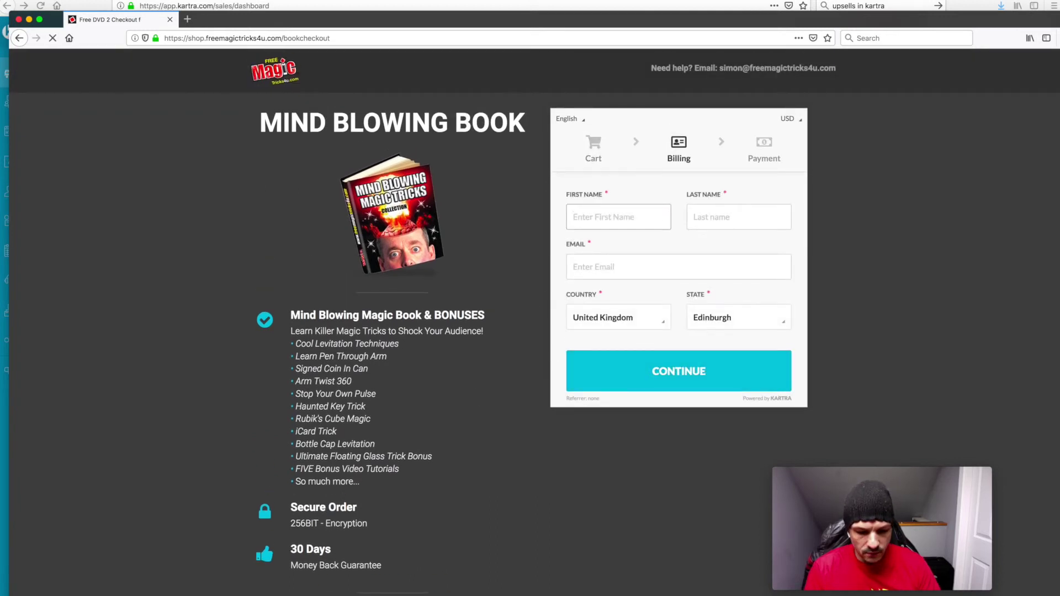
type("si")
key("Tab")
type("crack")
key("Tab")
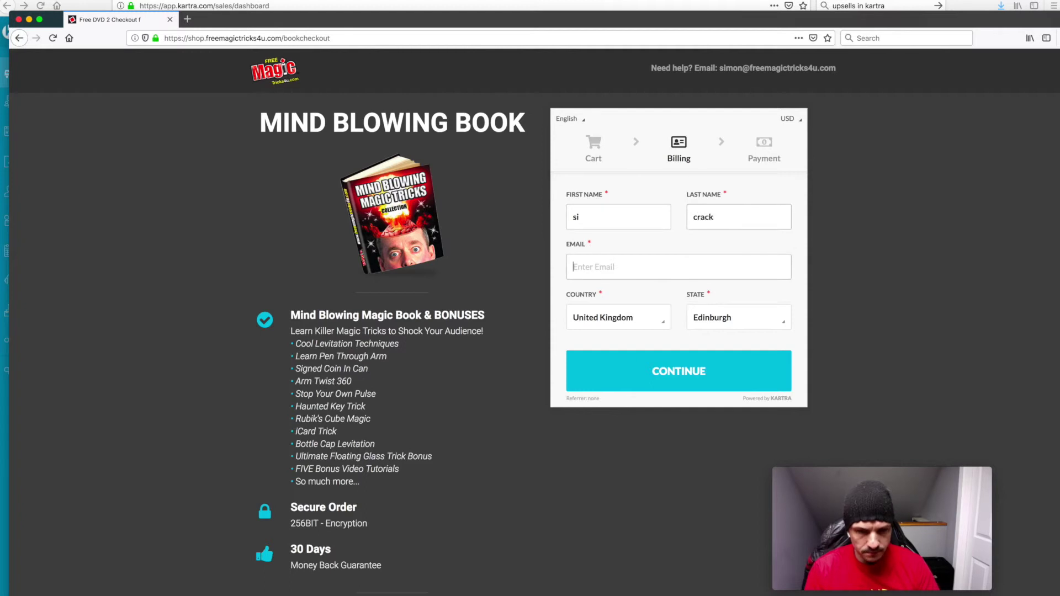
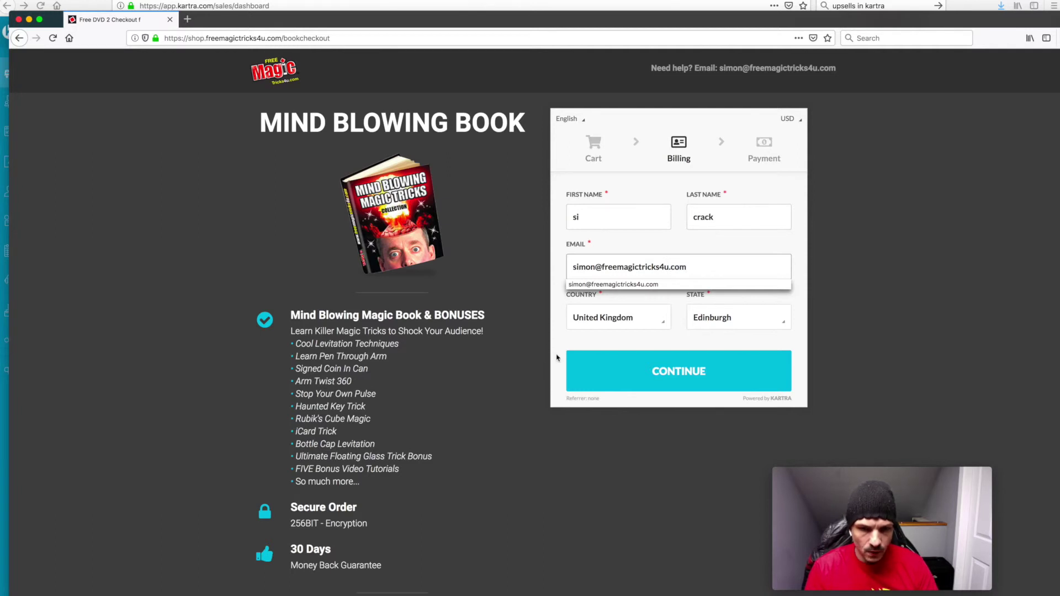
left_click(639, 371)
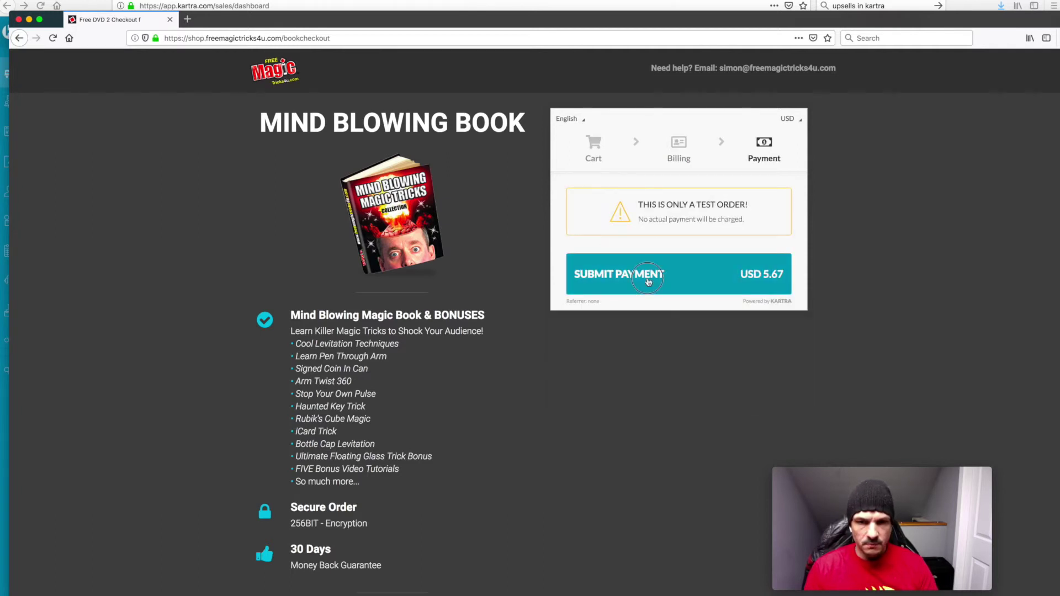
left_click(648, 281)
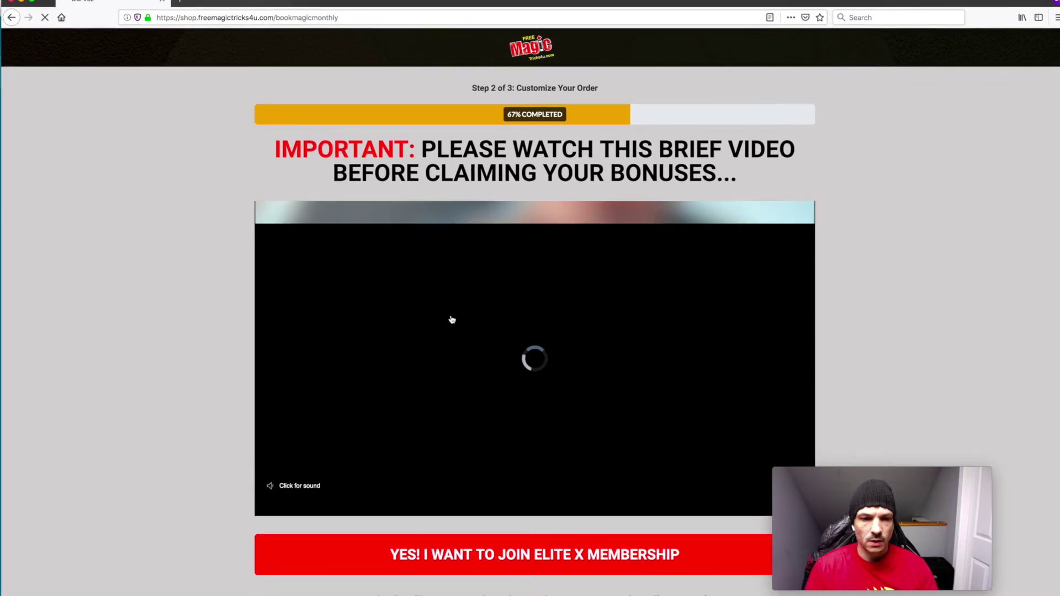
Open the 'No thanks' decline links in new tabs to check where they lead, then close the thank-you tab
scroll(461, 342, "down", 1)
scroll(454, 320, "down", 1)
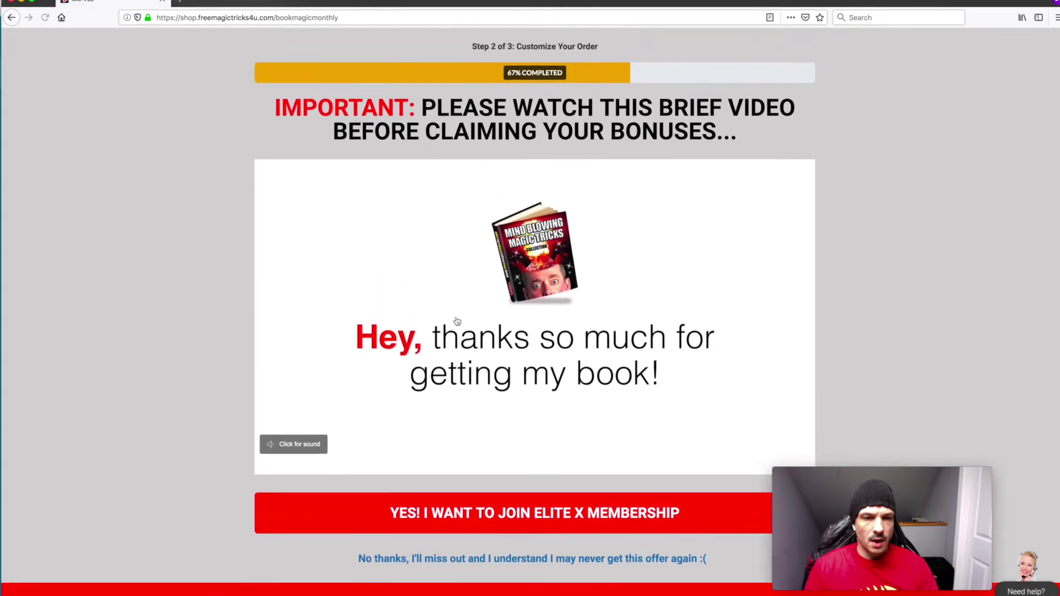
scroll(456, 321, "down", 1)
scroll(456, 321, "down", 3)
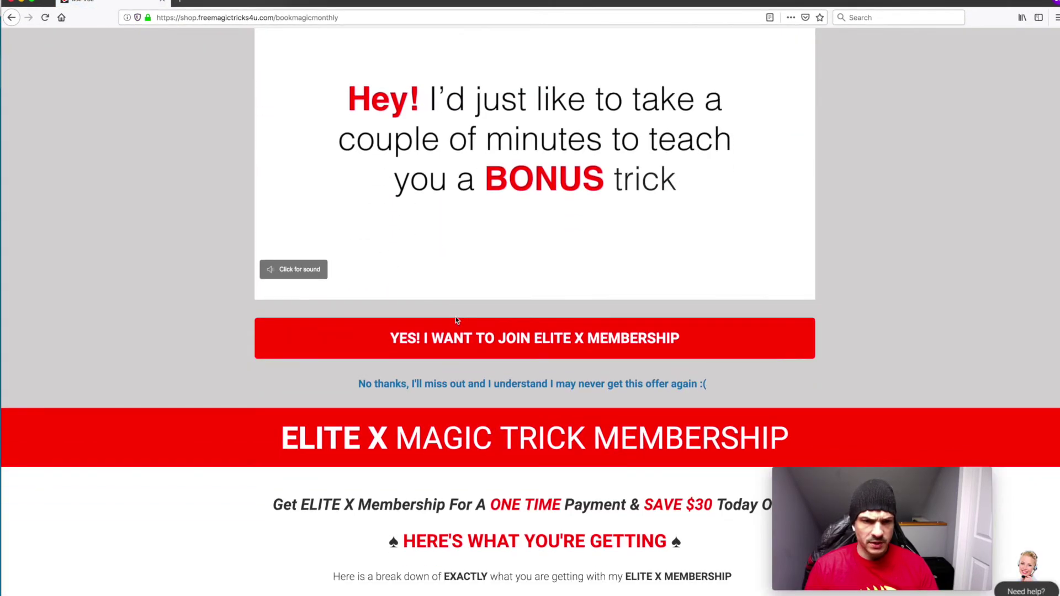
right_click(503, 389)
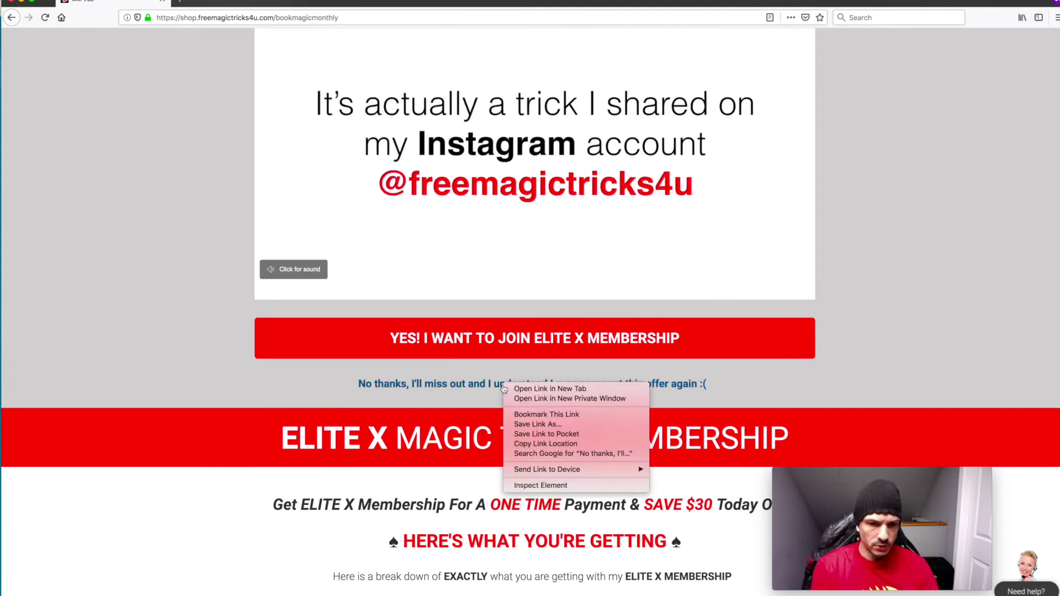
left_click(540, 390)
left_click(212, 1)
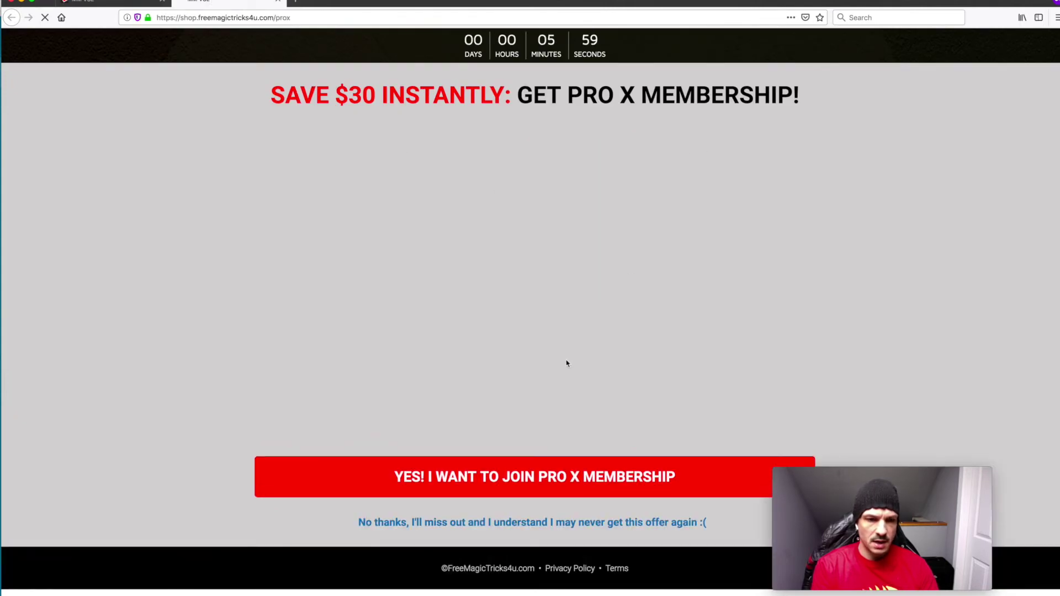
right_click(508, 523)
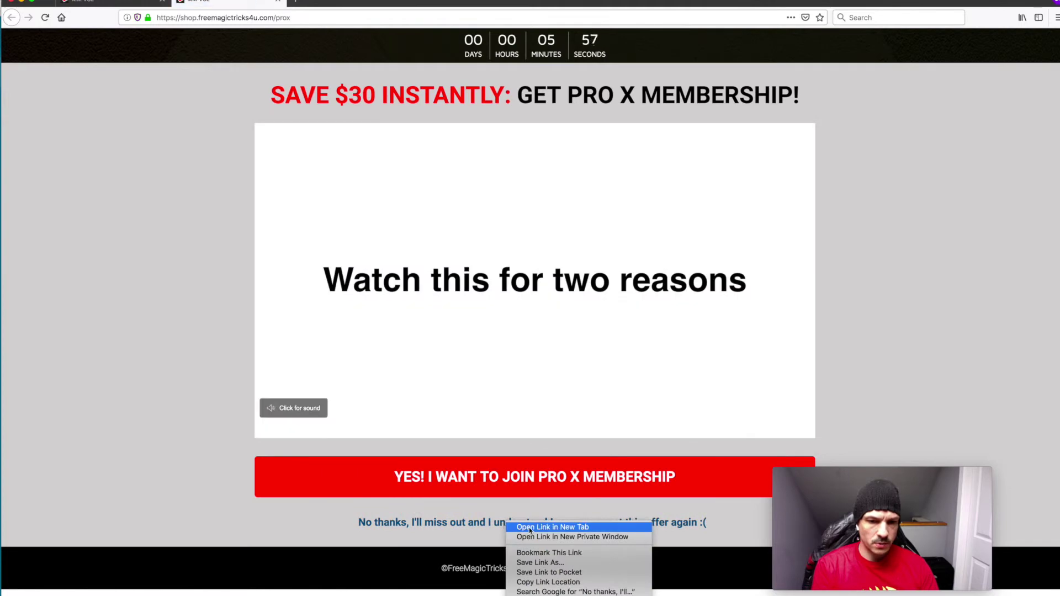
left_click(530, 528)
left_click(343, 4)
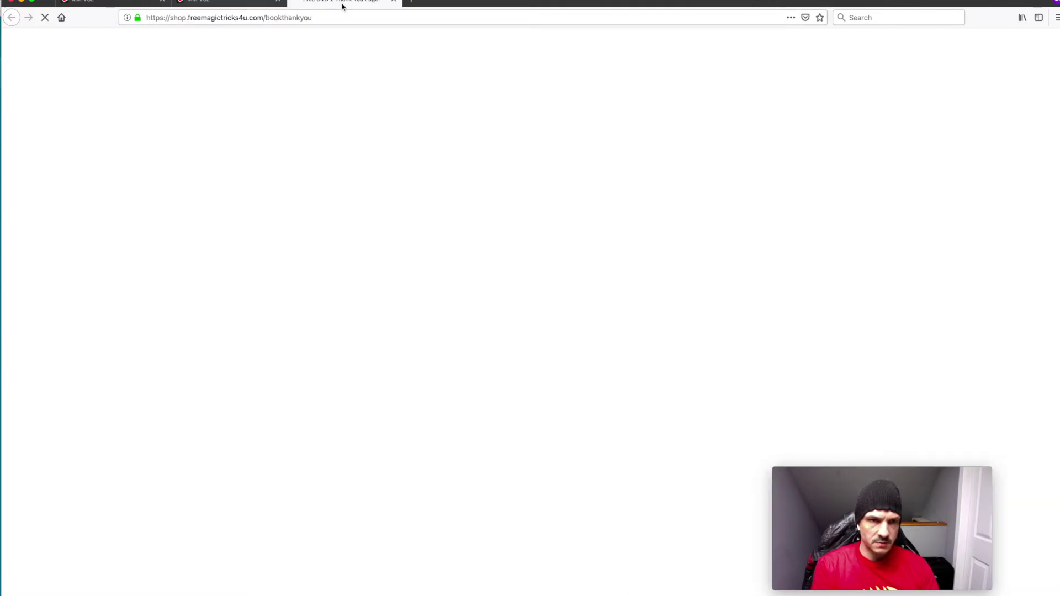
left_click(394, 1)
Return to the Elite X Membership offer and accept it with 'YES! I want to join Elite X Membership'
left_click(102, 5)
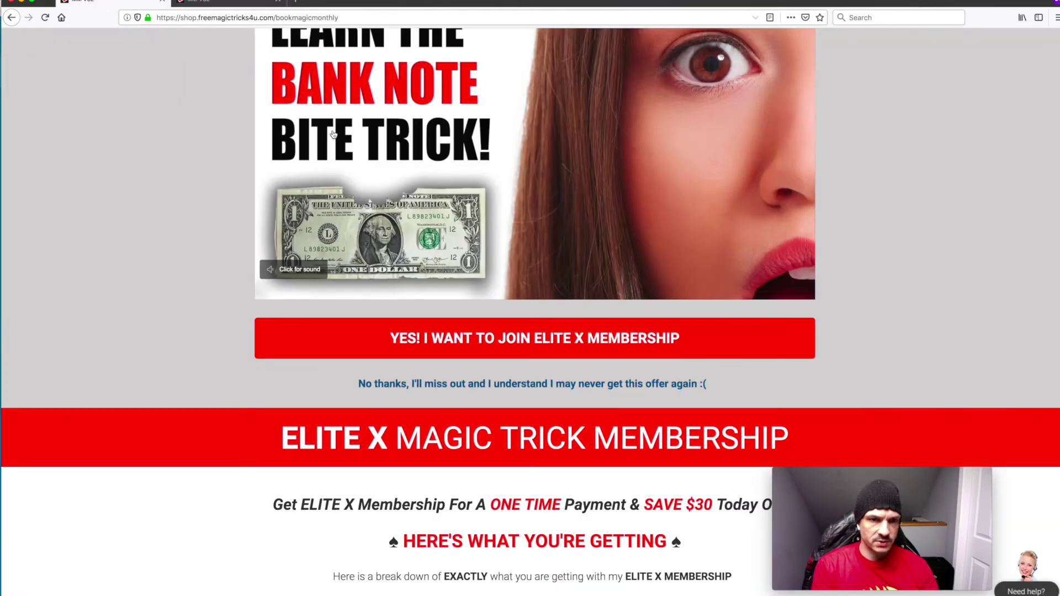
scroll(330, 232, "up", 3)
scroll(330, 232, "down", 1)
scroll(329, 232, "down", 3)
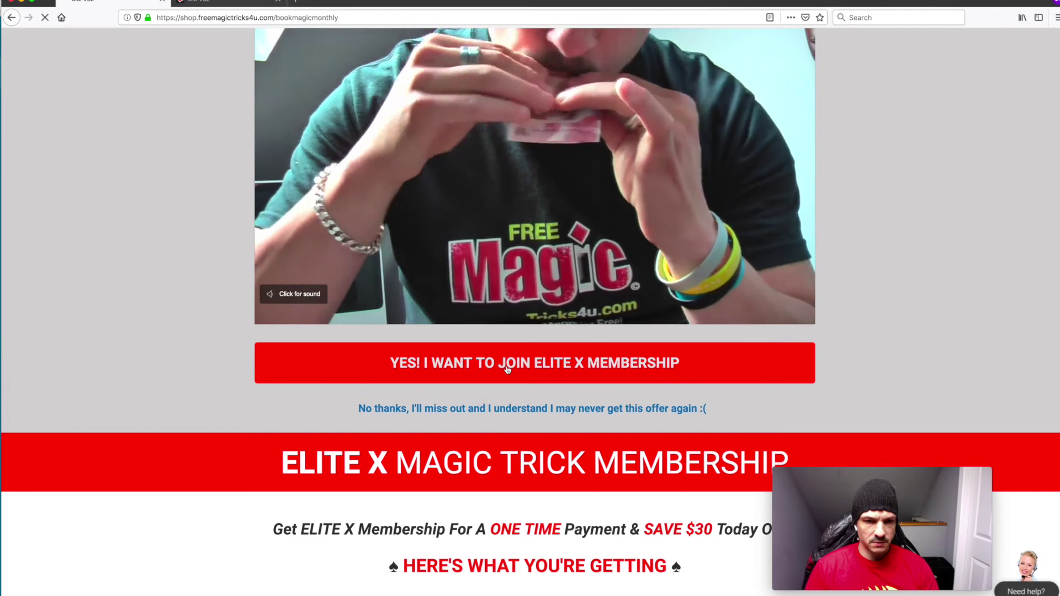
left_click(508, 370)
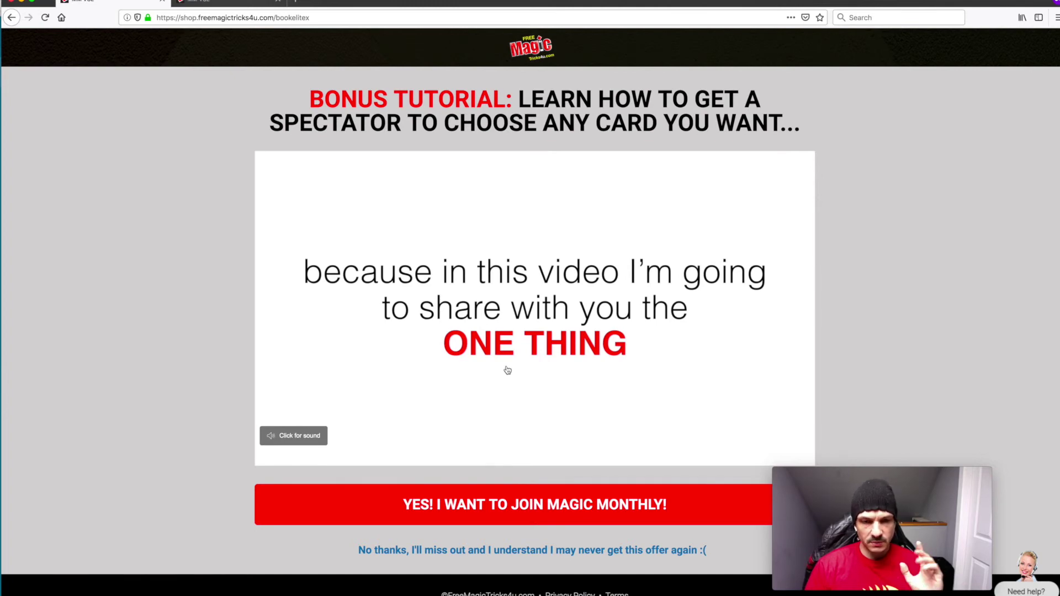
Accept the Magic Monthly upsell, then leave full screen and bring the Kartra products dashboard forward
scroll(495, 367, "down", 1)
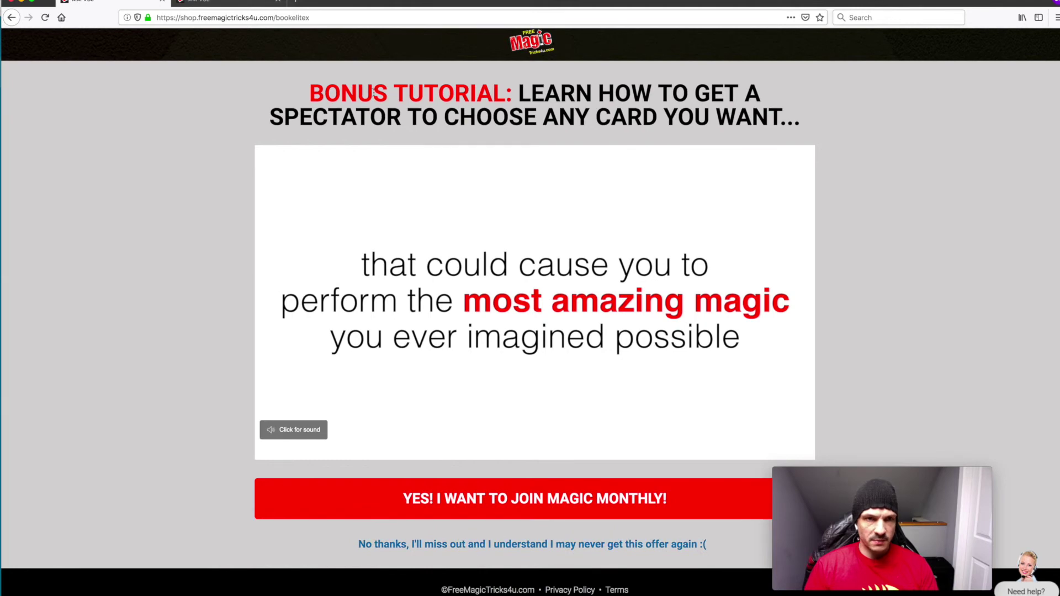
left_click(552, 502)
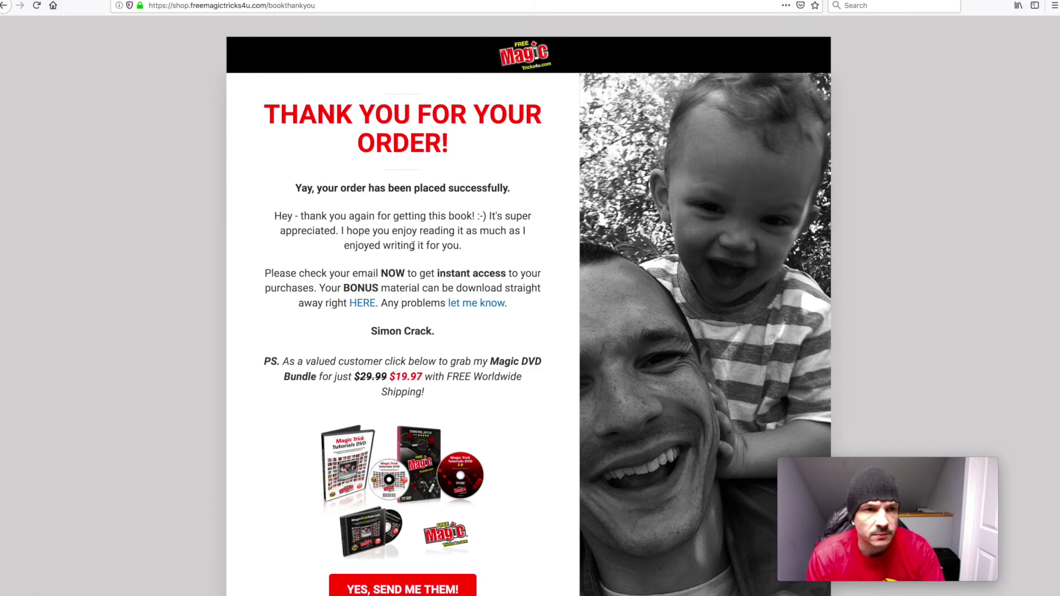
key("ctrl+super+f")
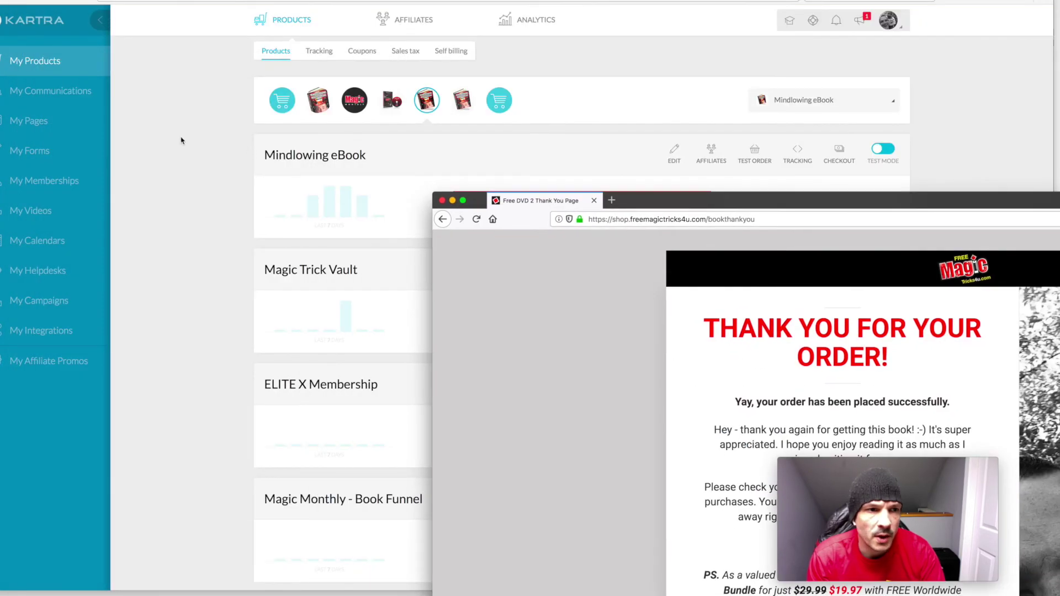
left_click(180, 137)
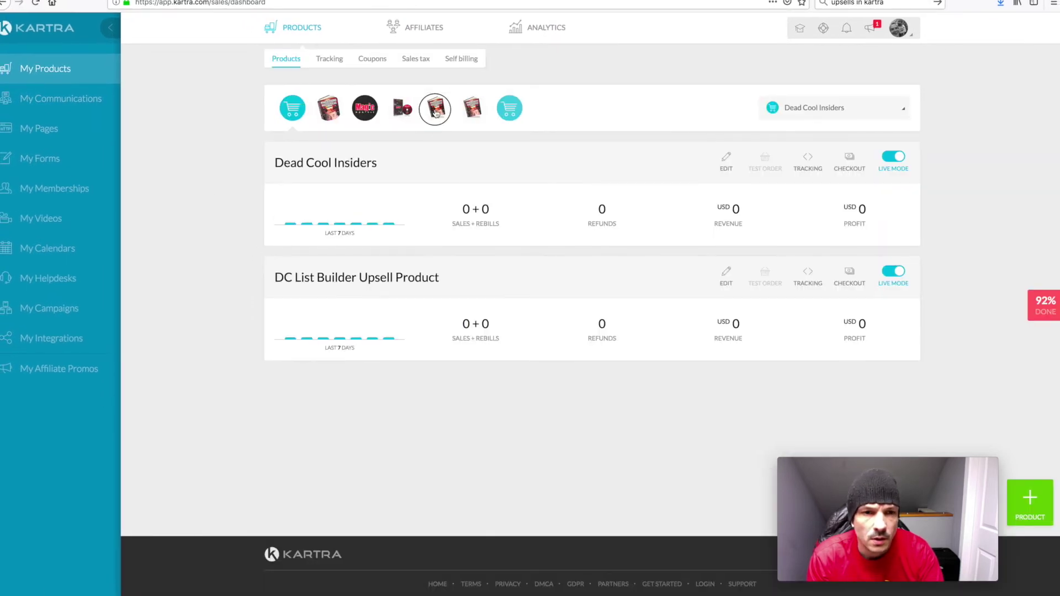
Switch the Mindlowing eBook products back to Live Mode and open Edit product for it
left_click(437, 110)
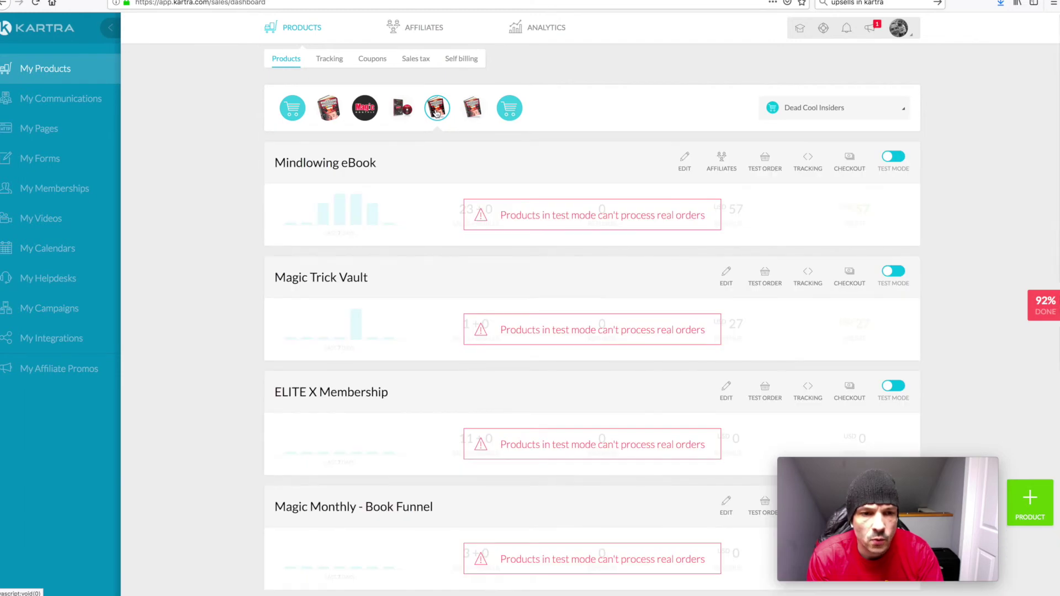
left_click(890, 159)
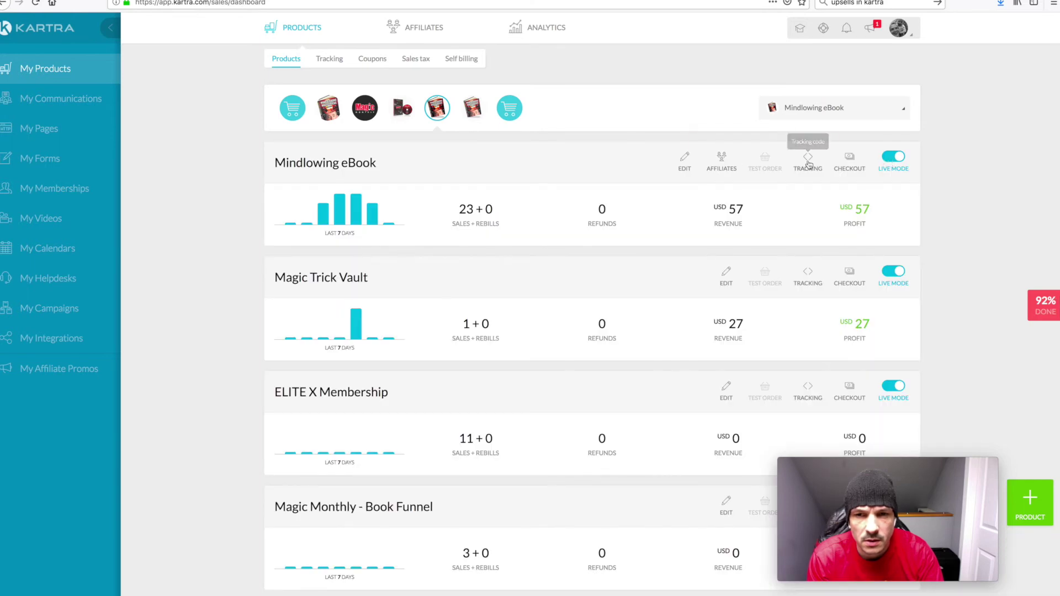
left_click(686, 163)
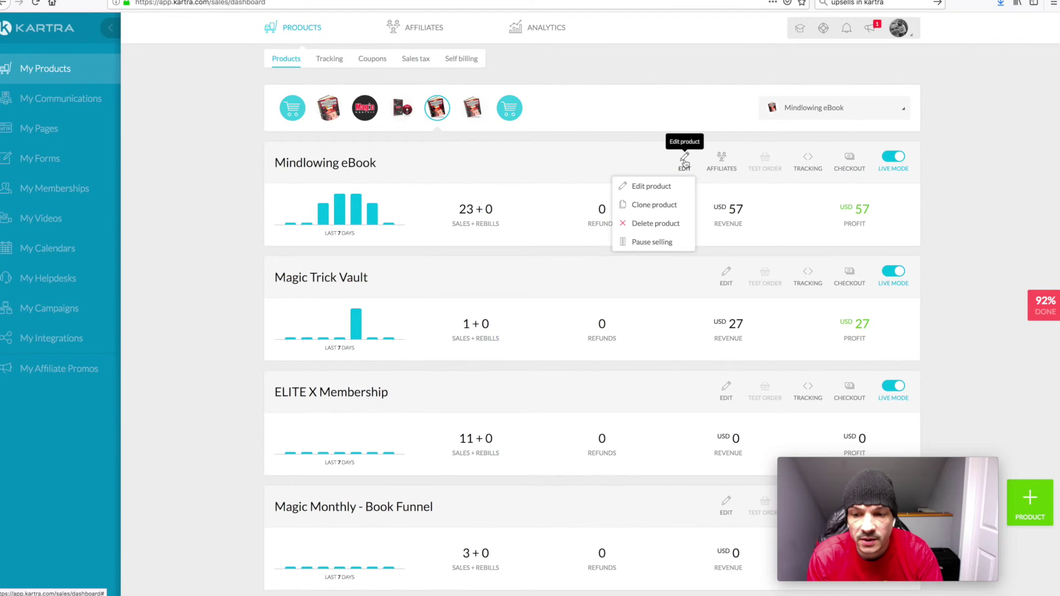
left_click(658, 187)
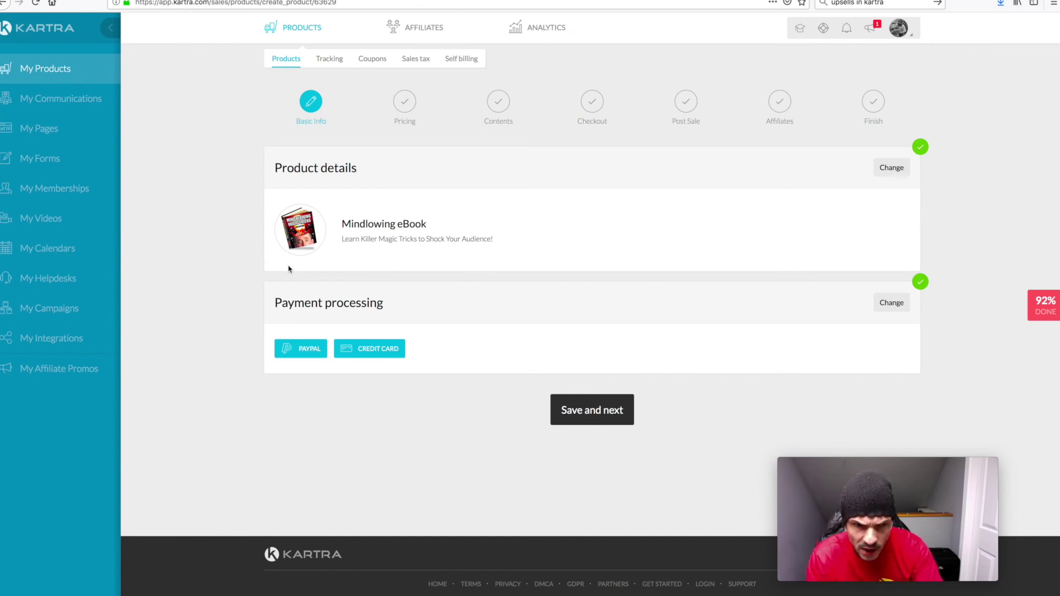
Save the Mindlowing eBook's product details without changes
left_click(909, 174)
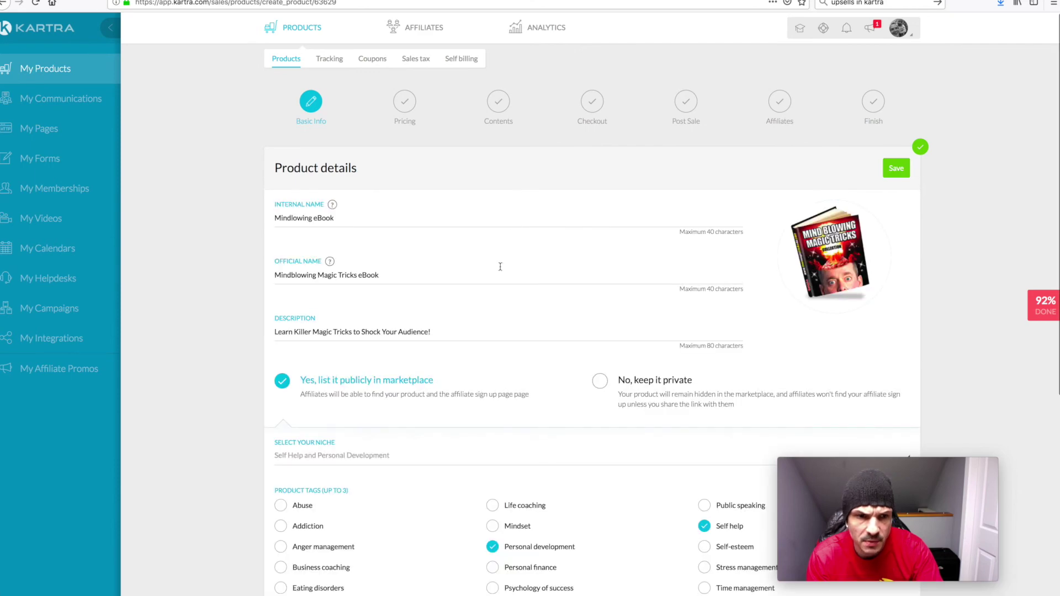
scroll(603, 299, "down", 3)
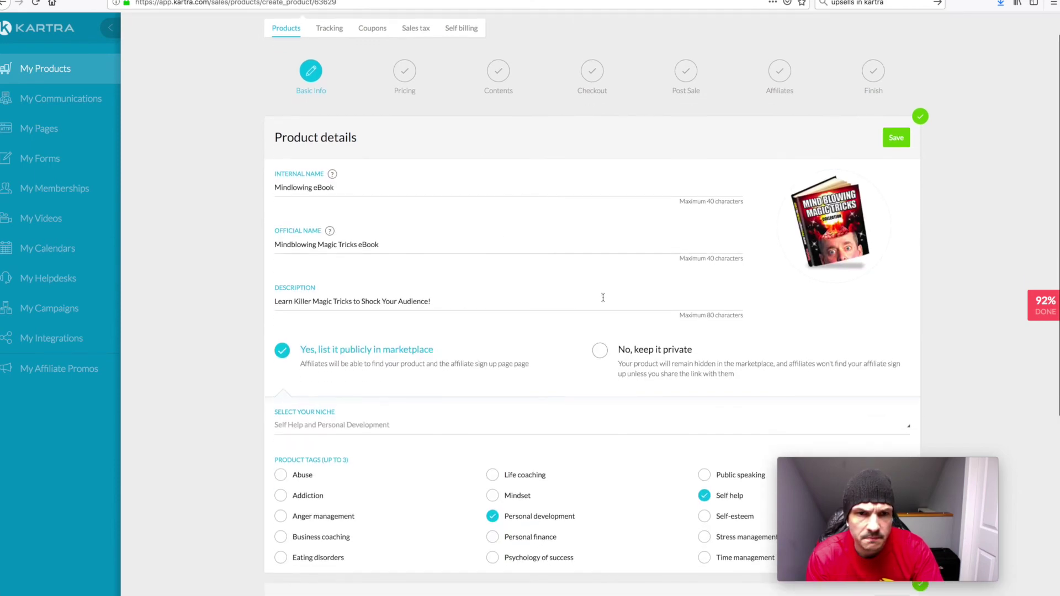
scroll(603, 299, "down", 2)
scroll(718, 459, "down", 1)
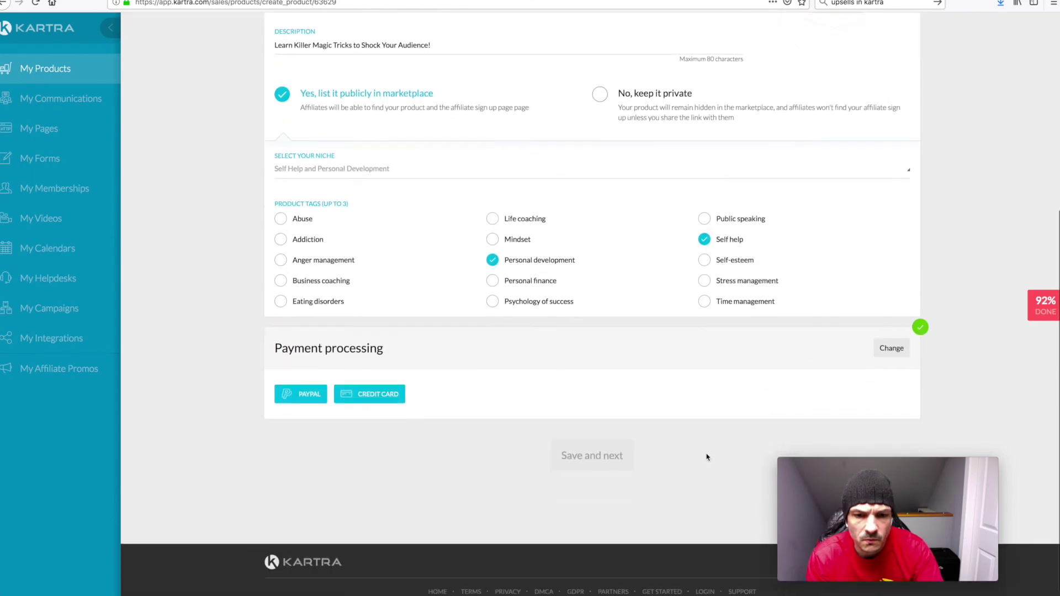
scroll(745, 440, "up", 3)
scroll(745, 440, "up", 3)
left_click(897, 170)
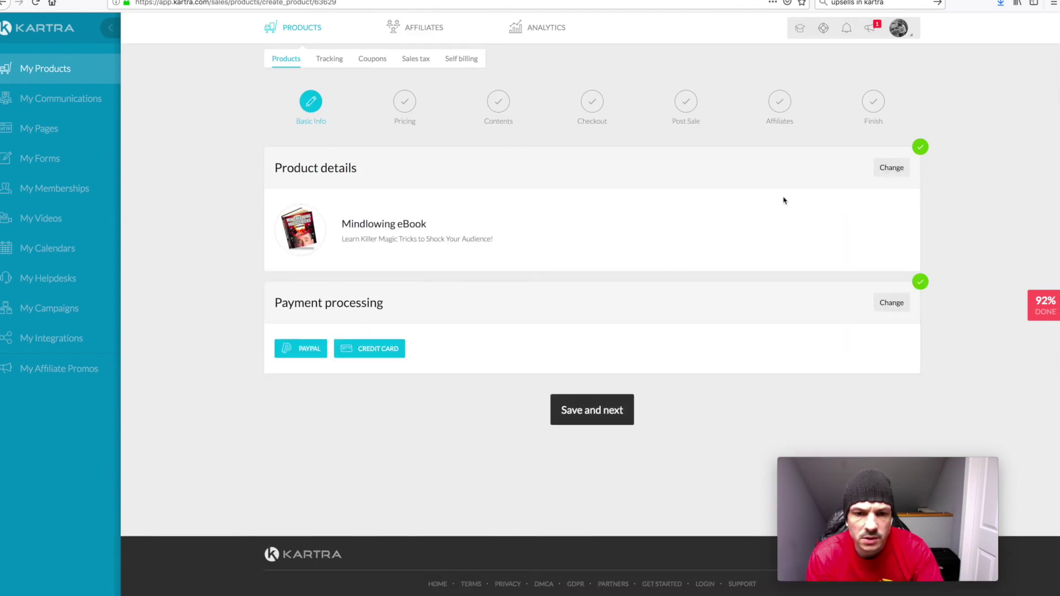
Pass Pricing and Contents, then add address, city and postal code to the checkout fields
left_click(592, 426)
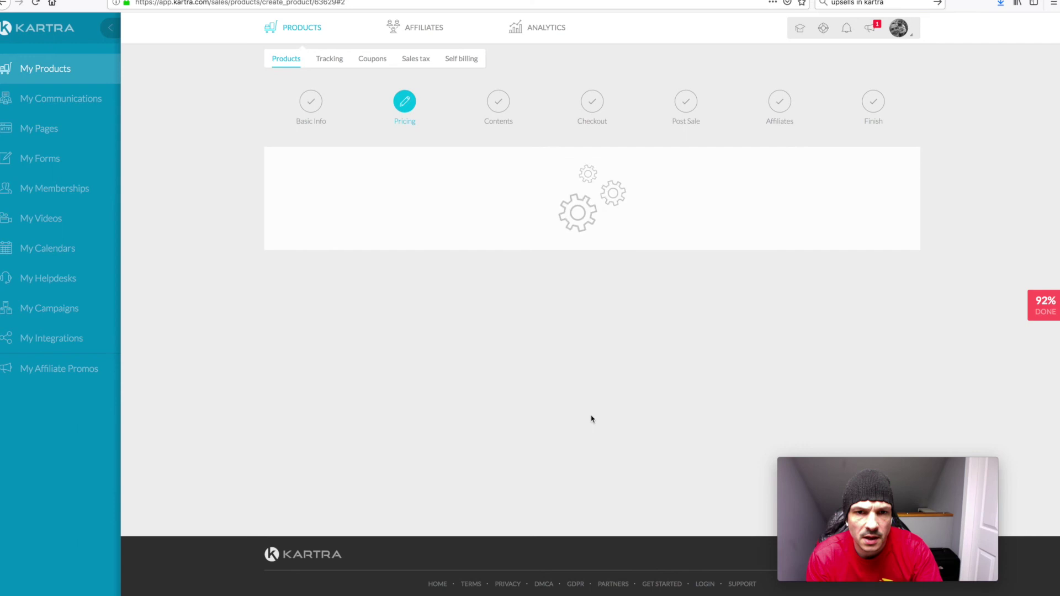
scroll(587, 446, "down", 3)
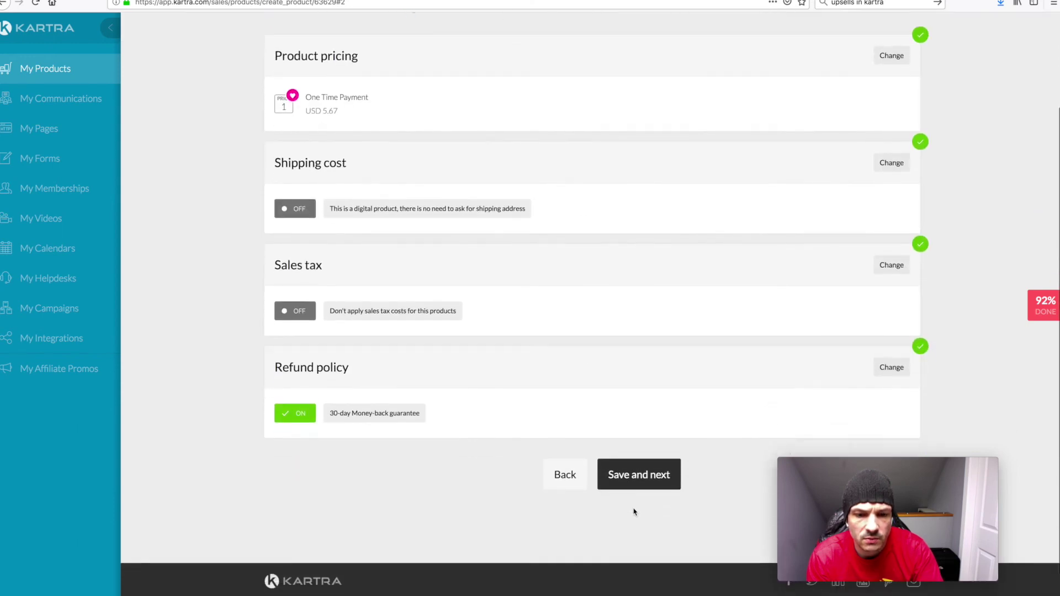
left_click(635, 459)
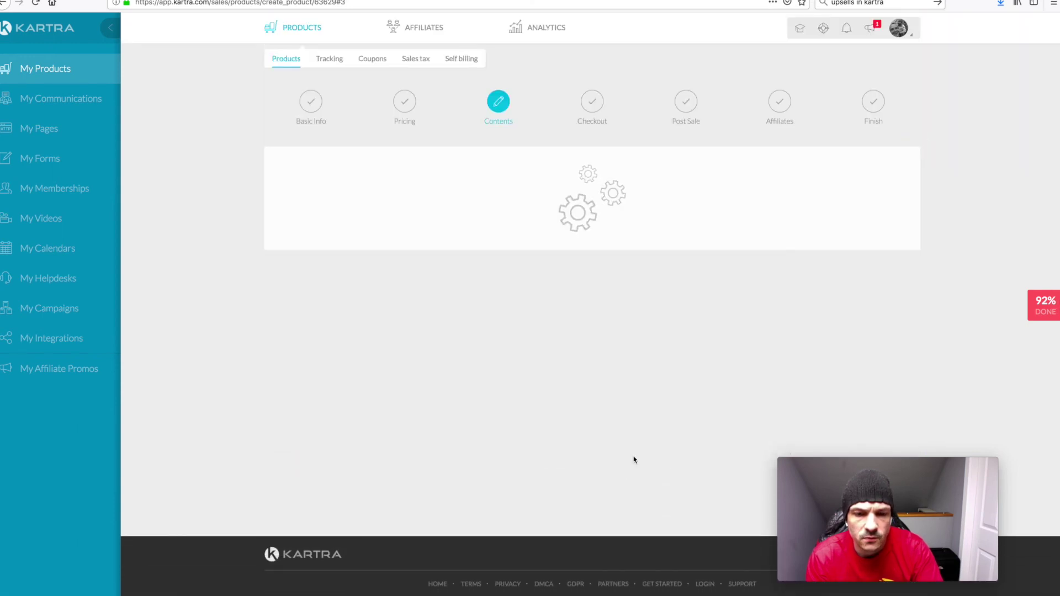
left_click(636, 383)
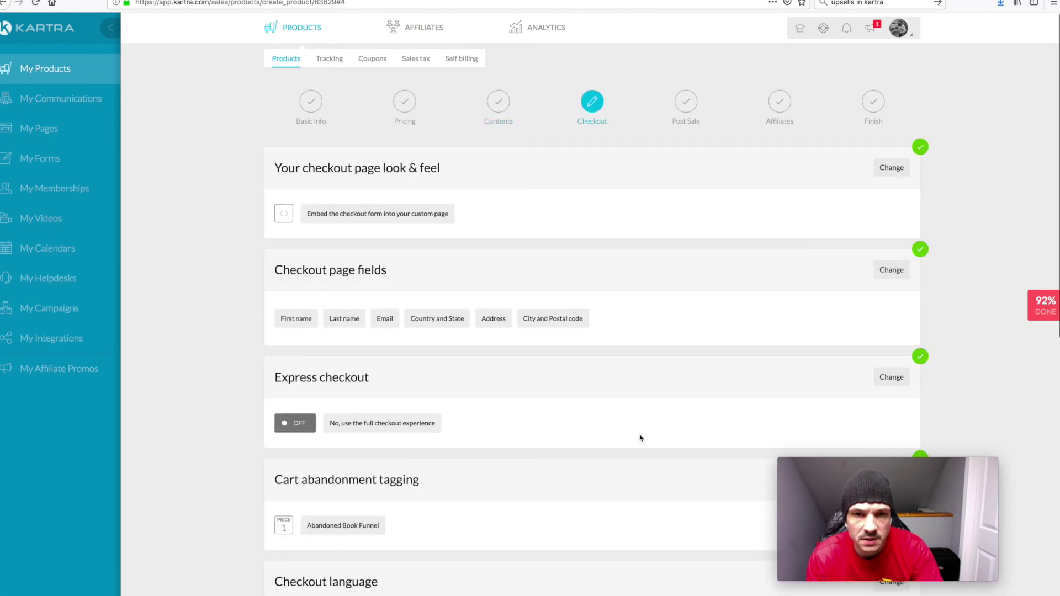
left_click(891, 269)
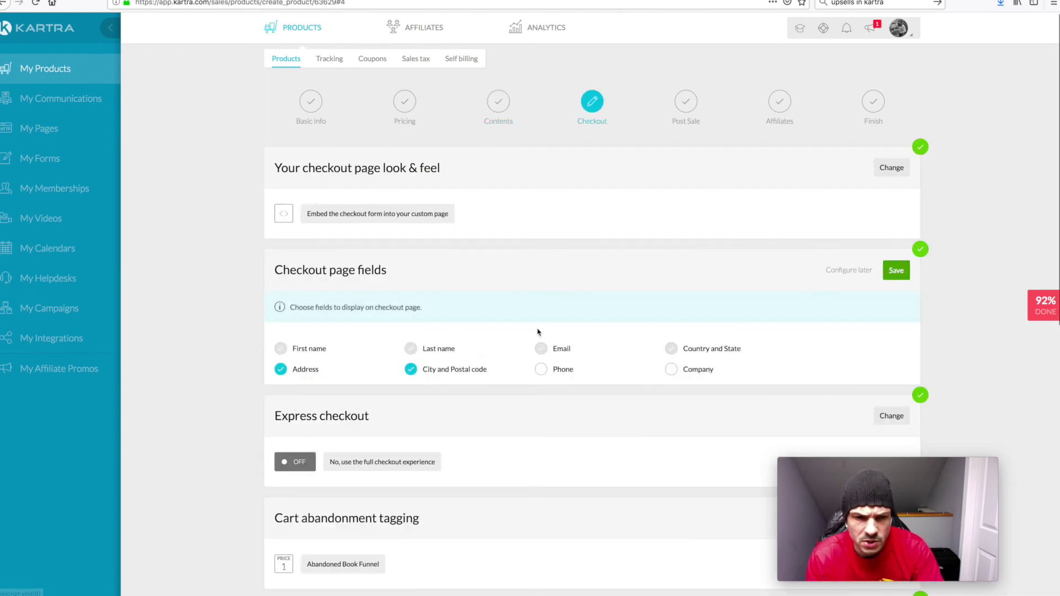
left_click(897, 270)
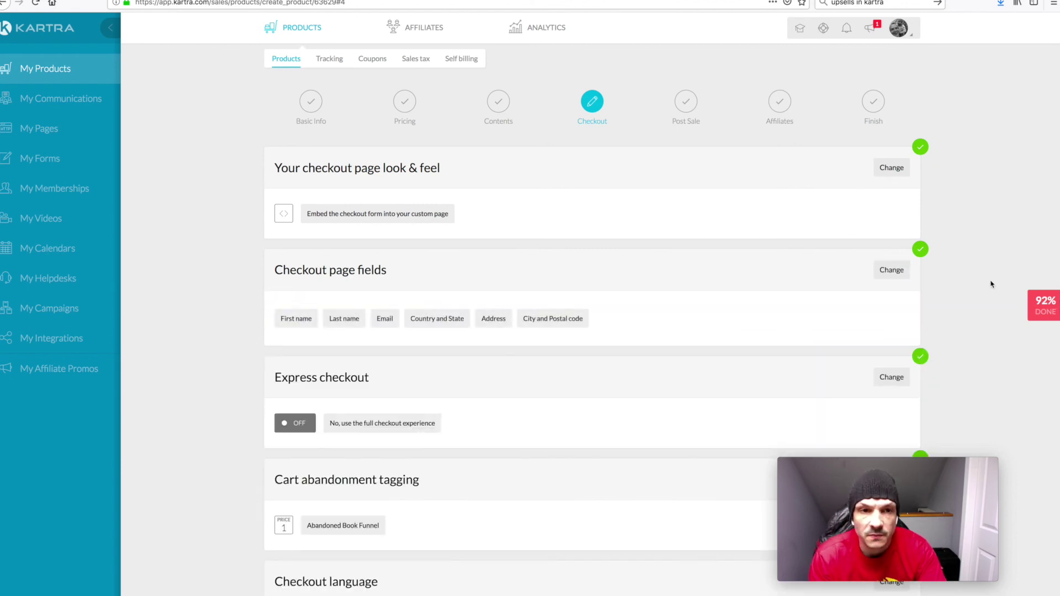